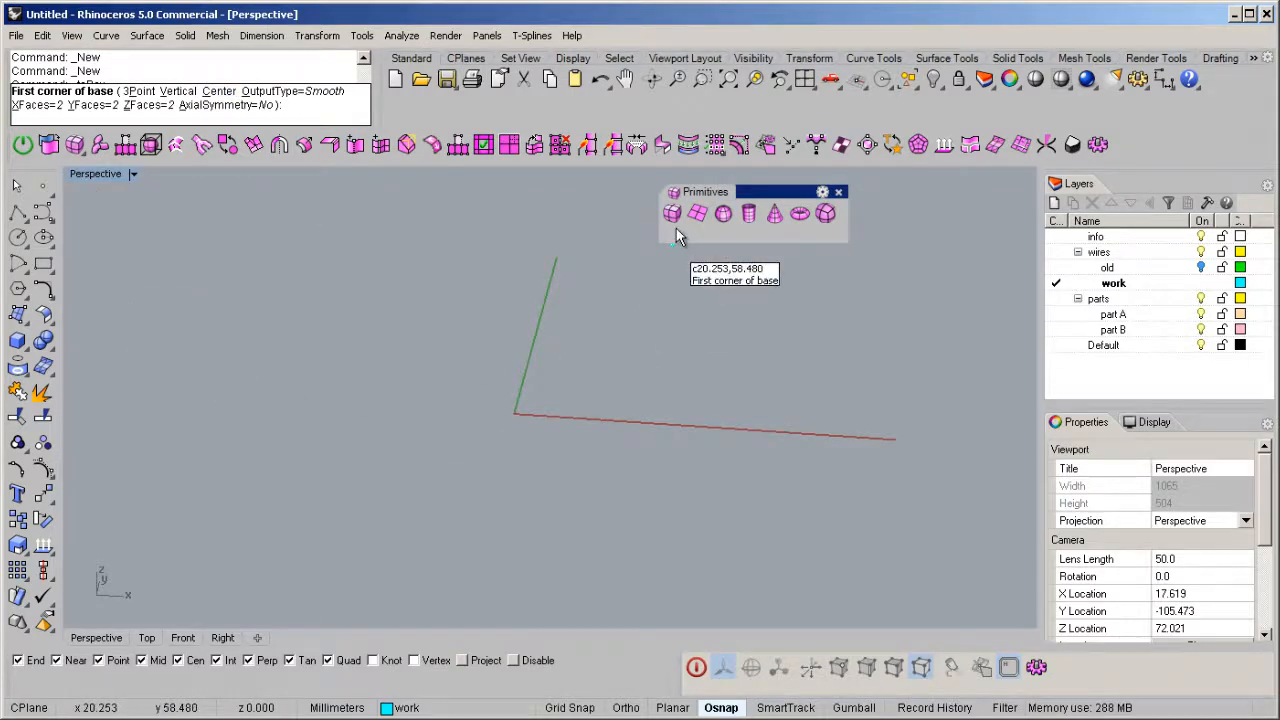
- Create a smooth T-Splines box, two faces per direction, on the negative X side of the origin
left_click(136, 413)
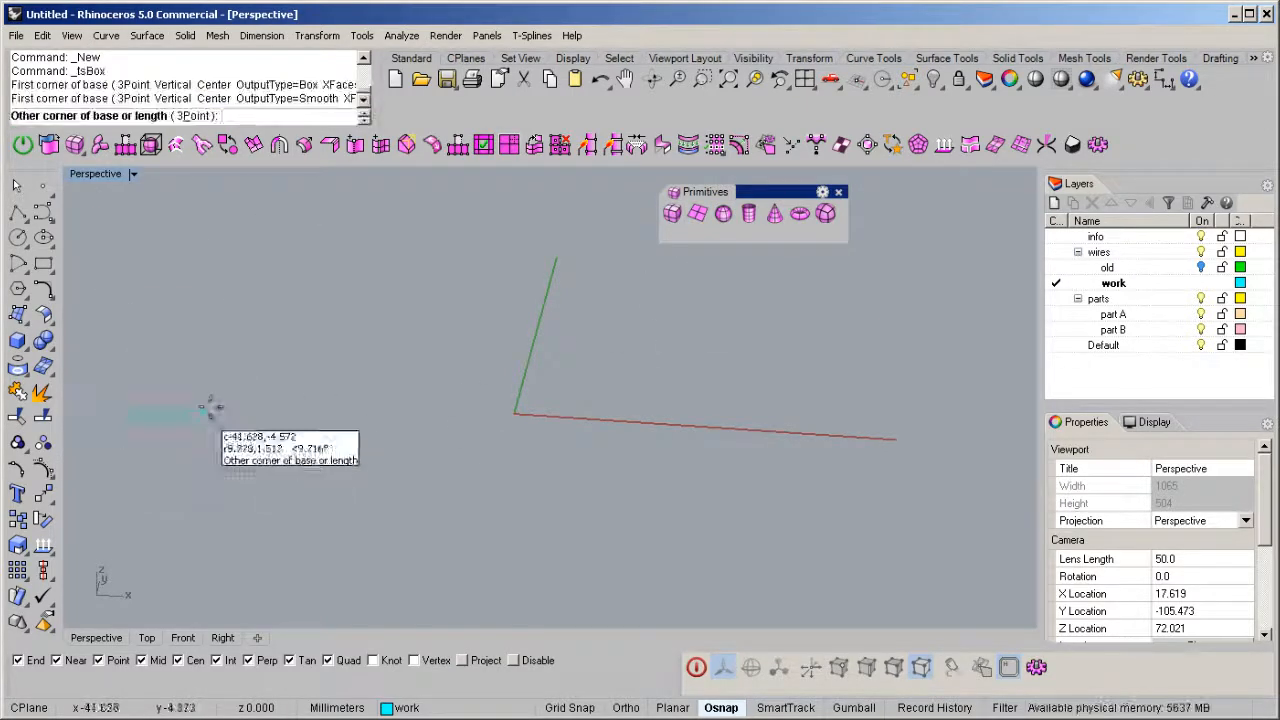
left_click(286, 347)
left_click(260, 272)
mouse_move(323, 361)
right_mouse_down()
mouse_move(306, 353)
mouse_move(308, 330)
mouse_move(287, 325)
right_mouse_up()
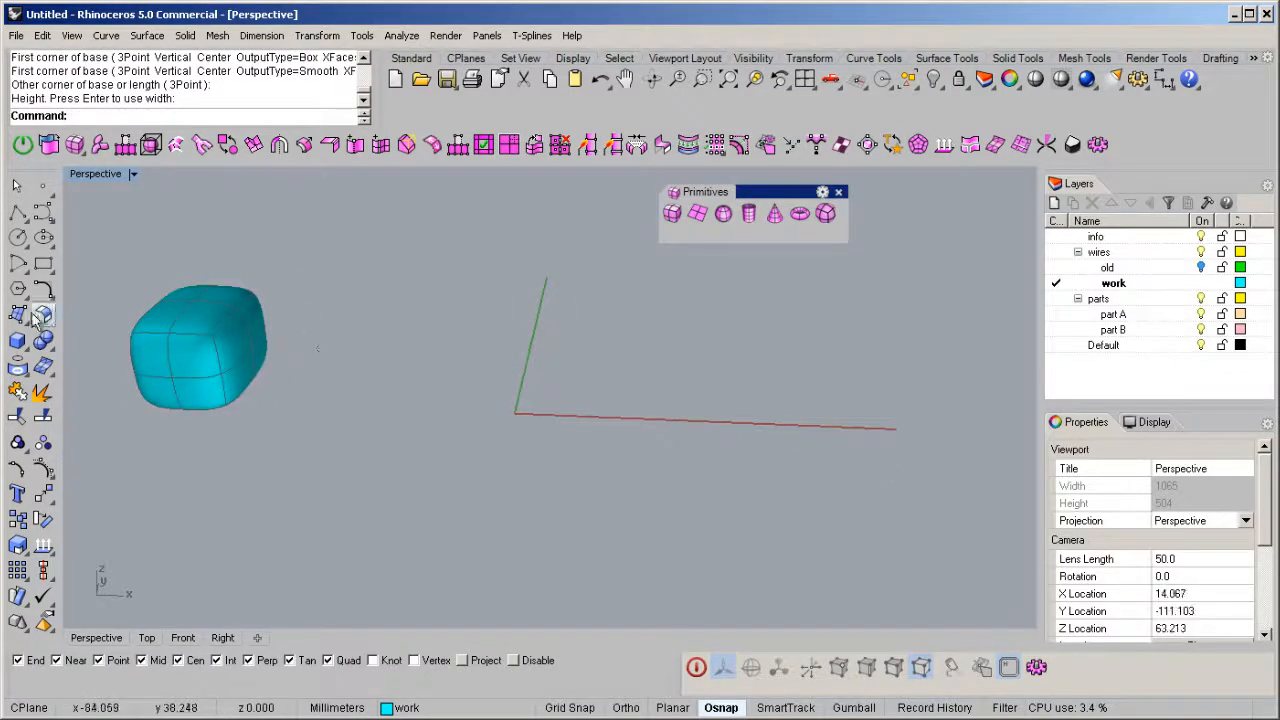
- Select the T-Splines box and turn on T-Splines edit mode
left_click(241, 371)
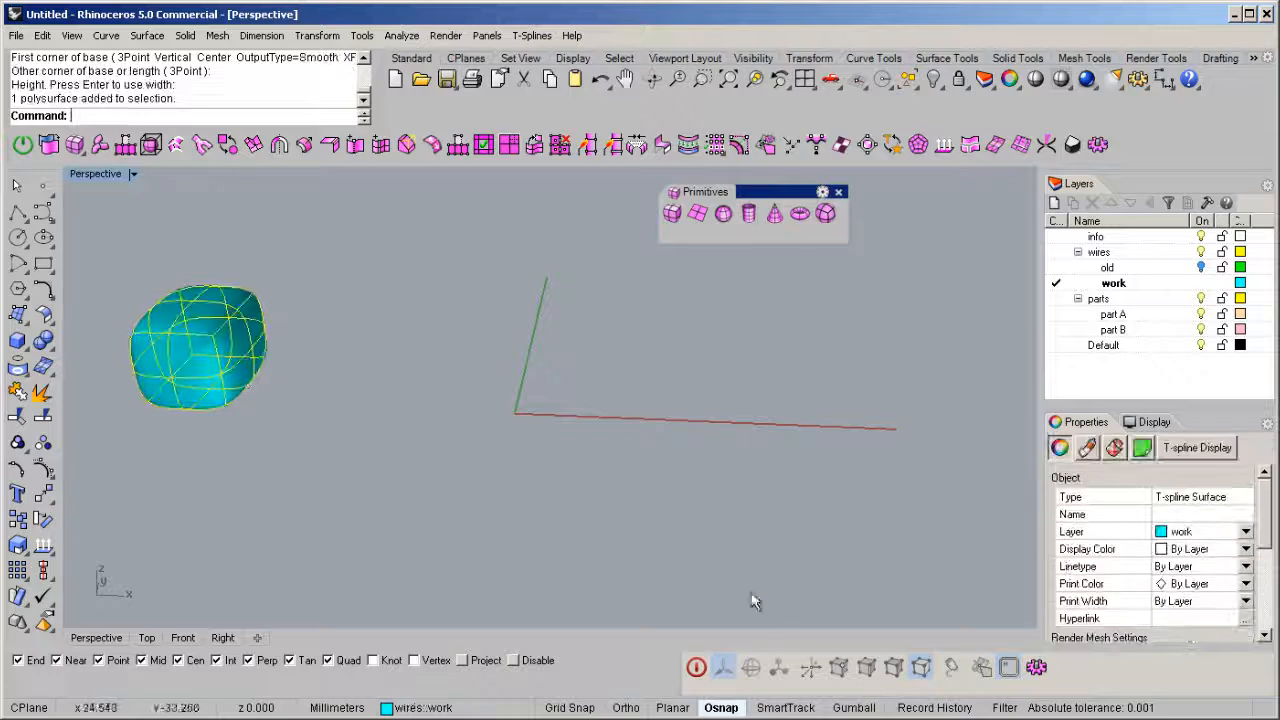
left_click(696, 667)
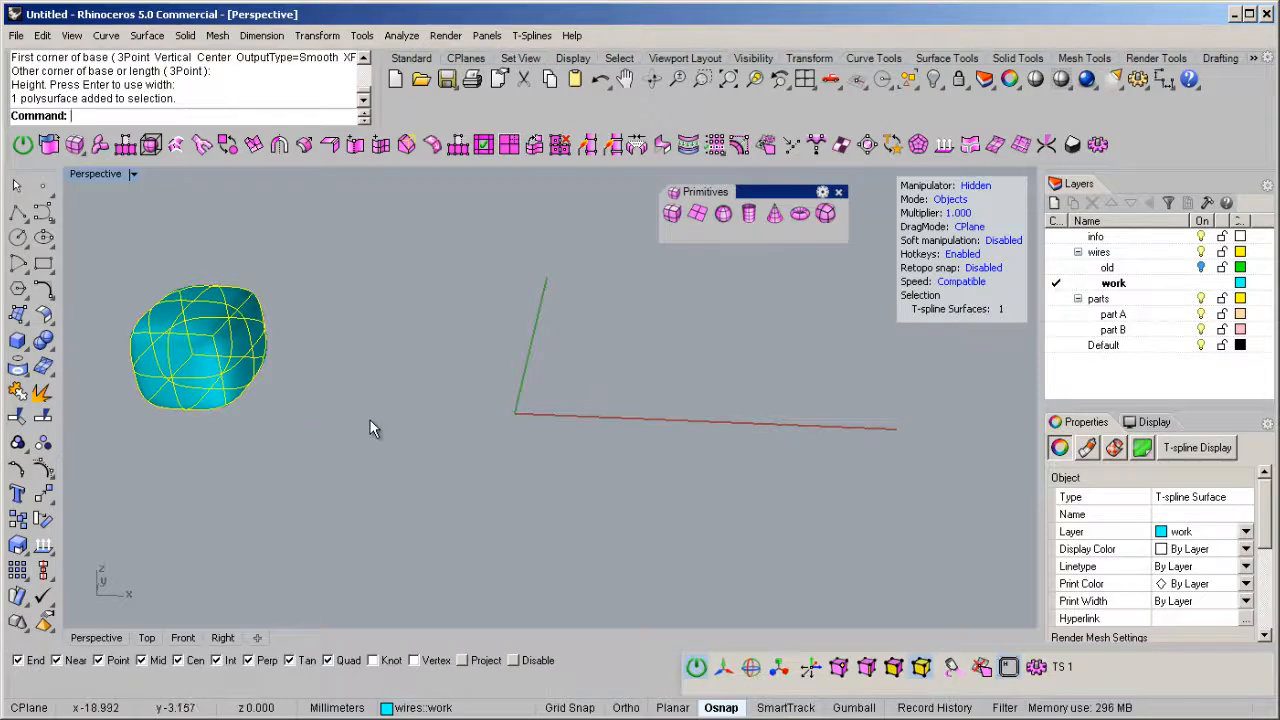
right_click_drag(370, 420, 343, 397)
- Compare the box's smooth and box-mode shapes by toggling the T-Splines smoothing repeatedly, then deselect it
key("Tab")
key("Tab")
key("Tab")
key("Tab")
key("Tab")
key("Tab")
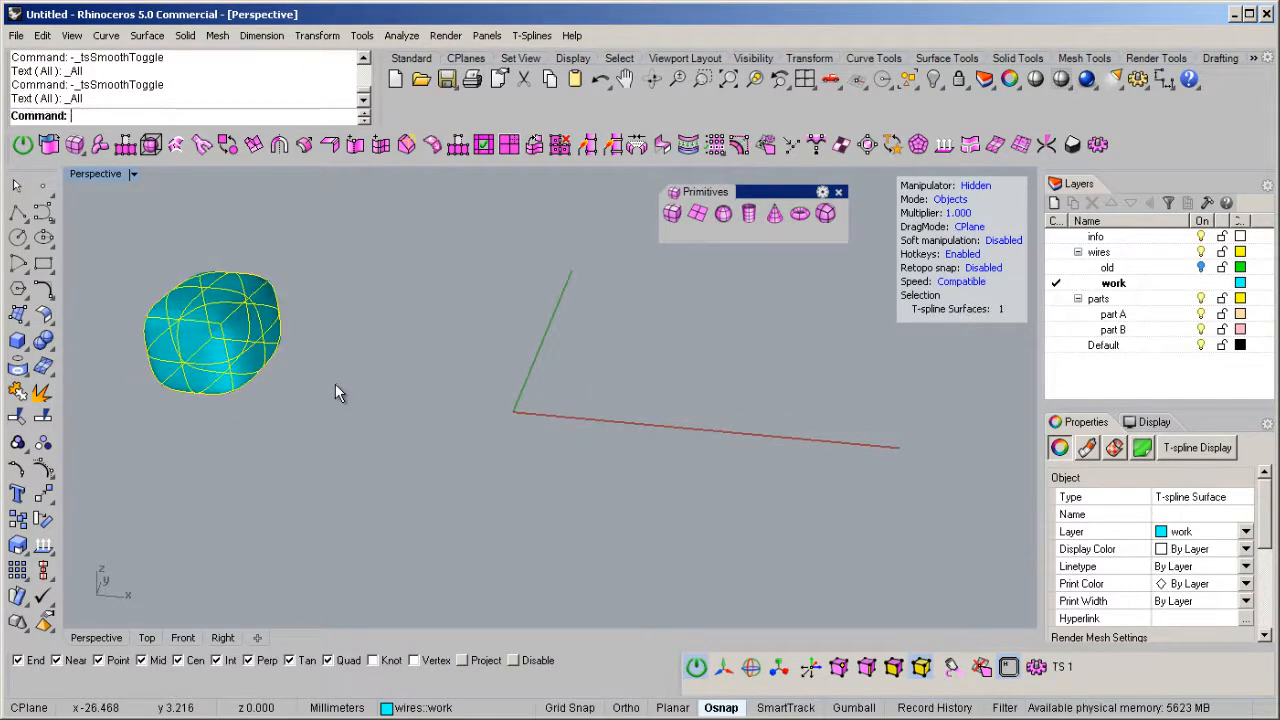
right_click_drag(335, 392, 608, 303)
left_click(549, 372)
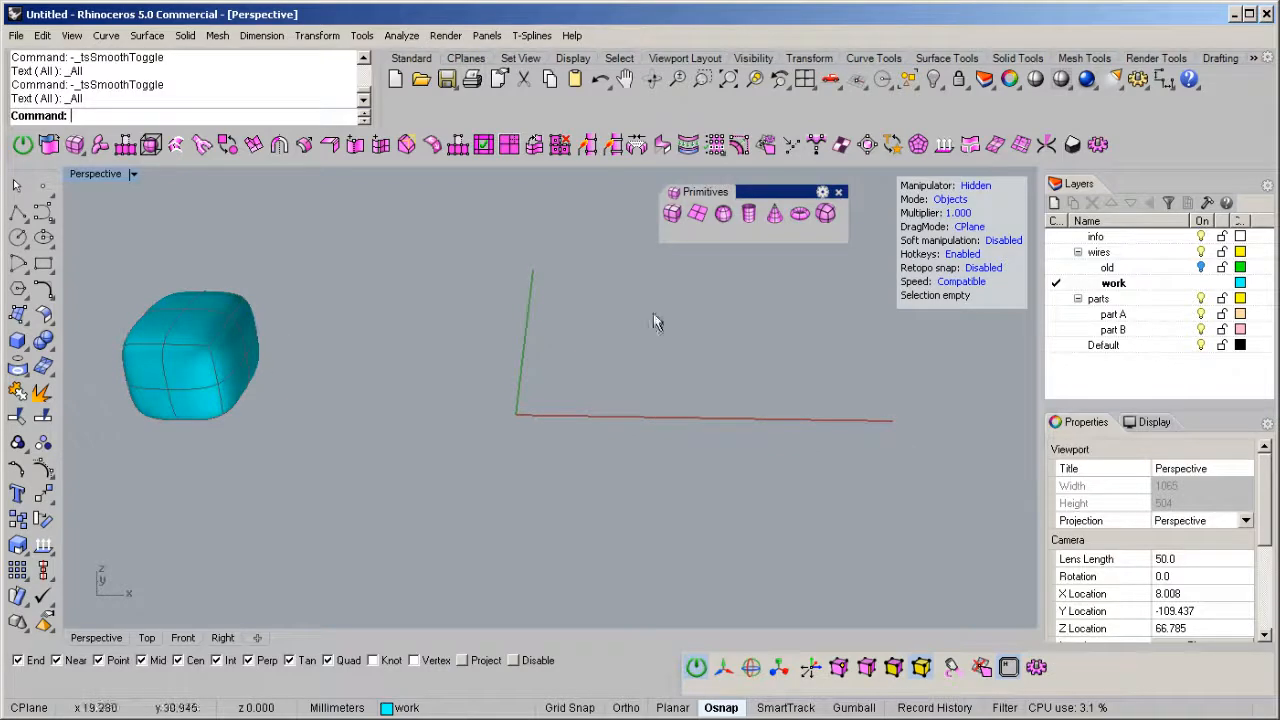
- Create a smooth rectangular T-Splines plane with 2 by 2 faces between the box and the origin
left_click(697, 213)
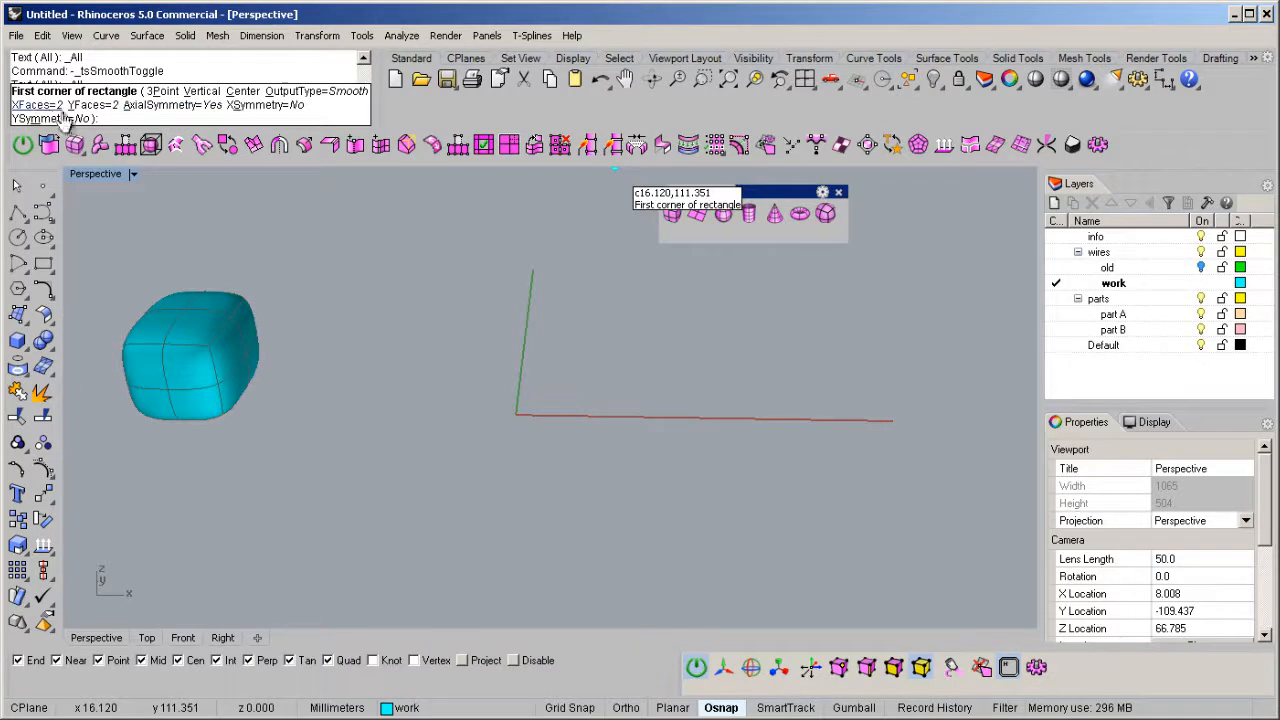
left_click(259, 484)
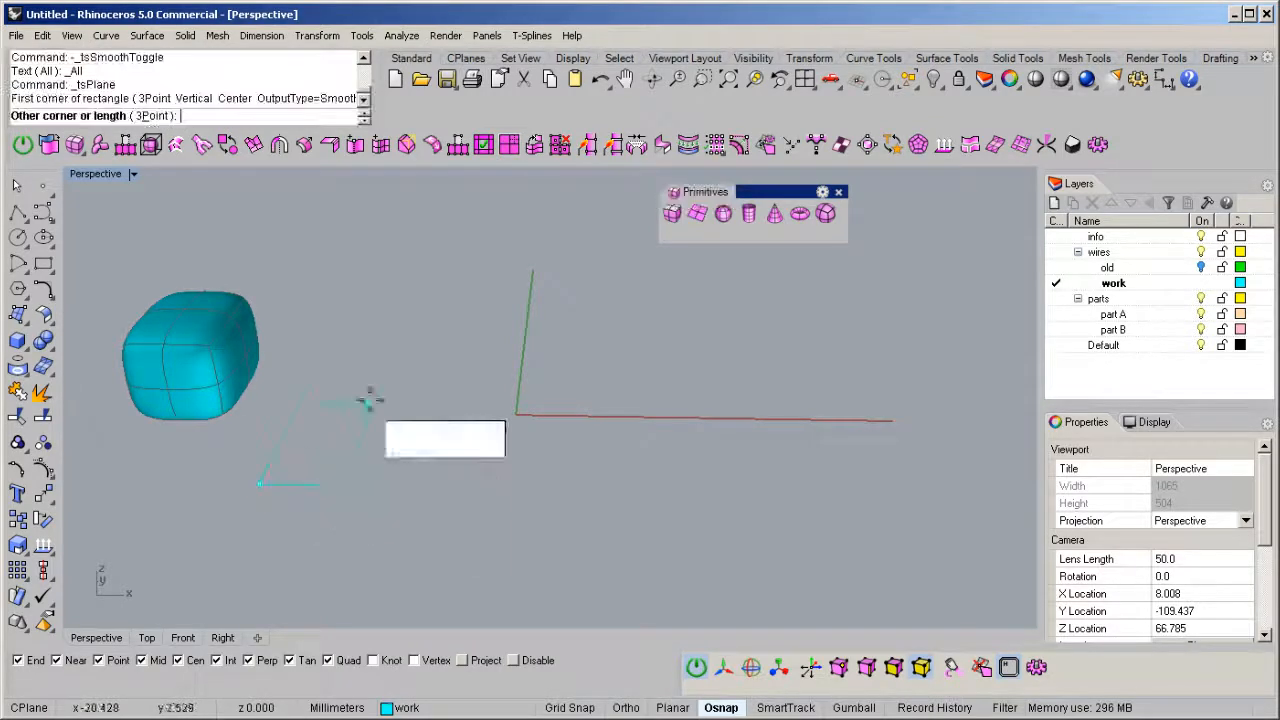
left_click(466, 303)
right_click_drag(706, 420, 703, 449)
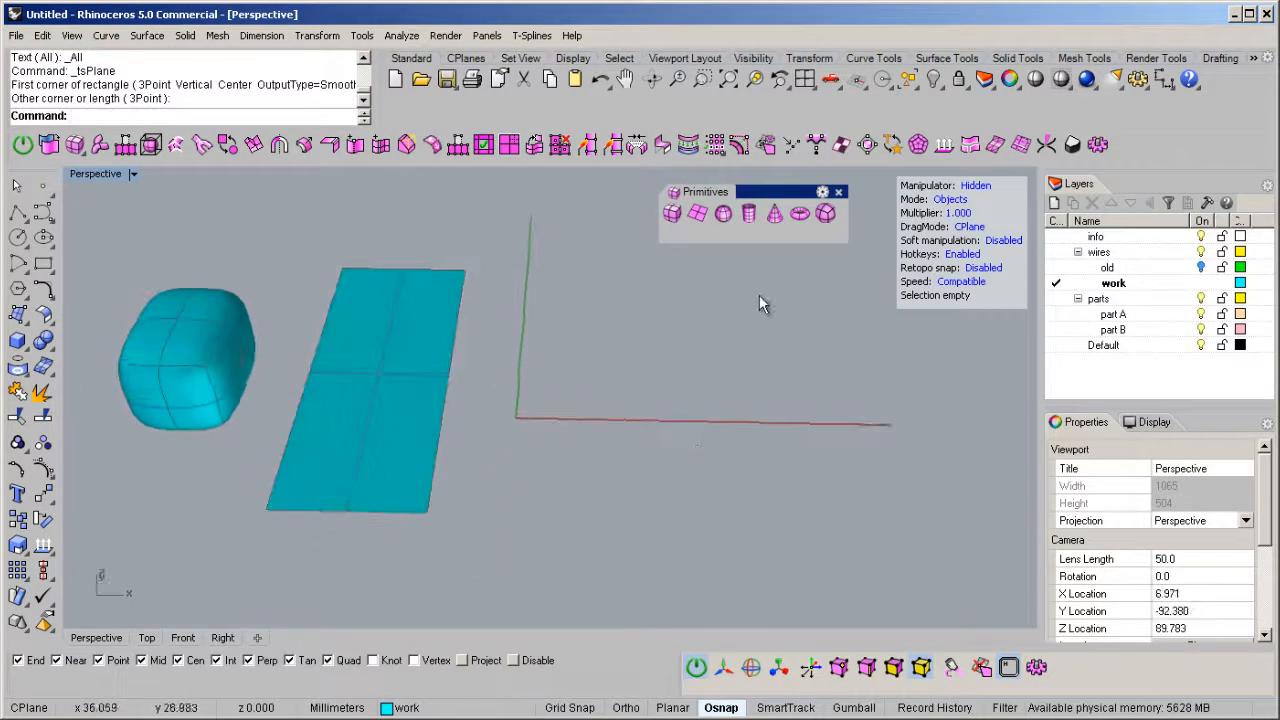
- Create a smooth T-Splines sphere near the origin, radius about 12.5 mm, with 4 vertical faces, 8 around faces and symmetry enabled
left_click(726, 217)
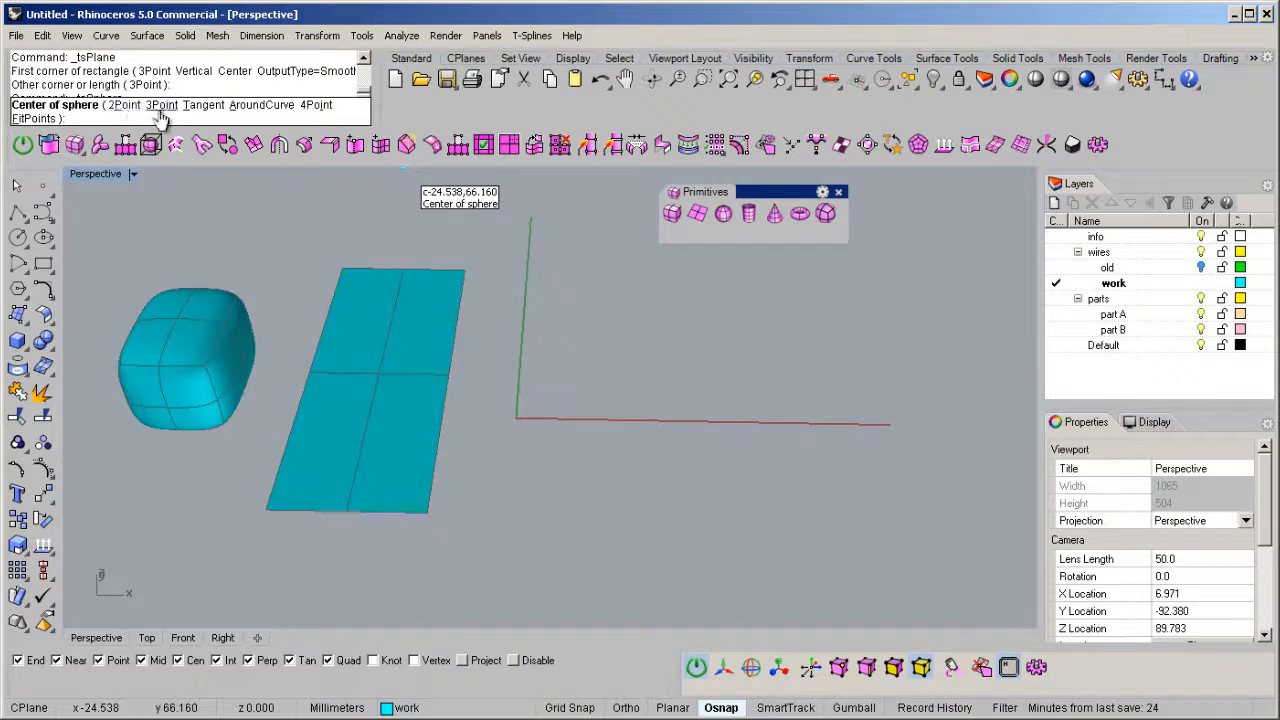
left_click(564, 373)
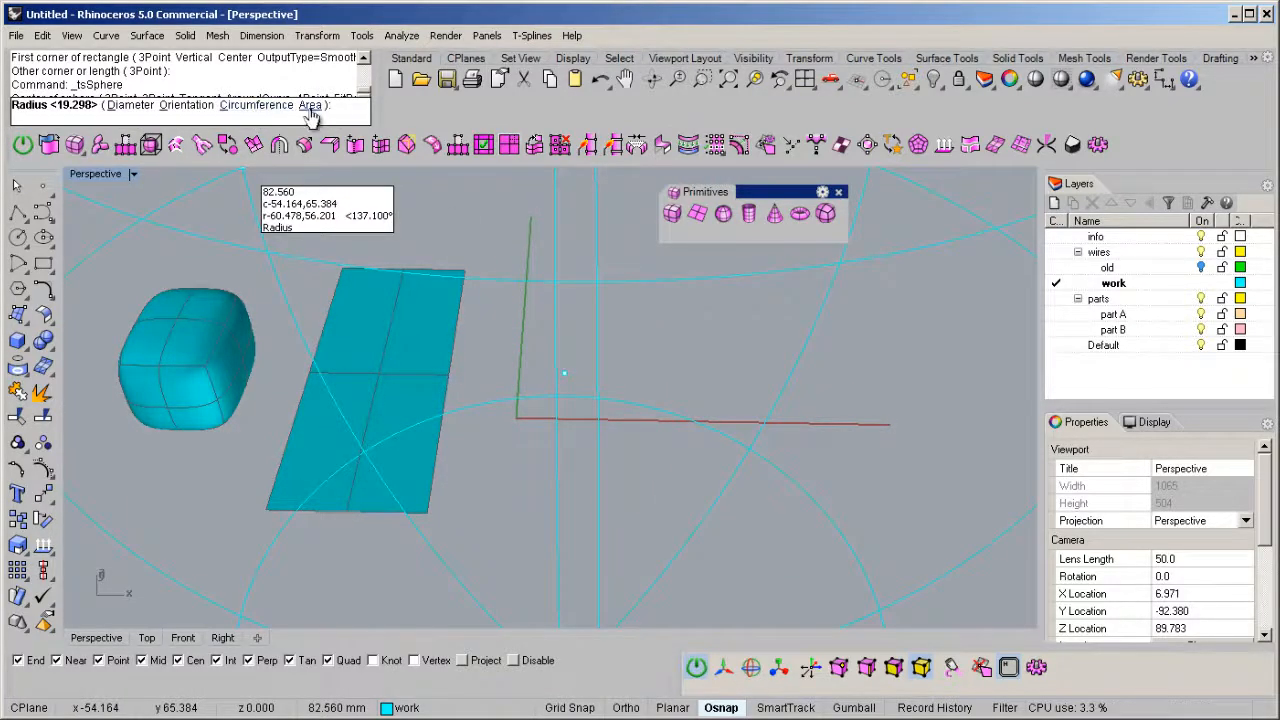
key("shift")
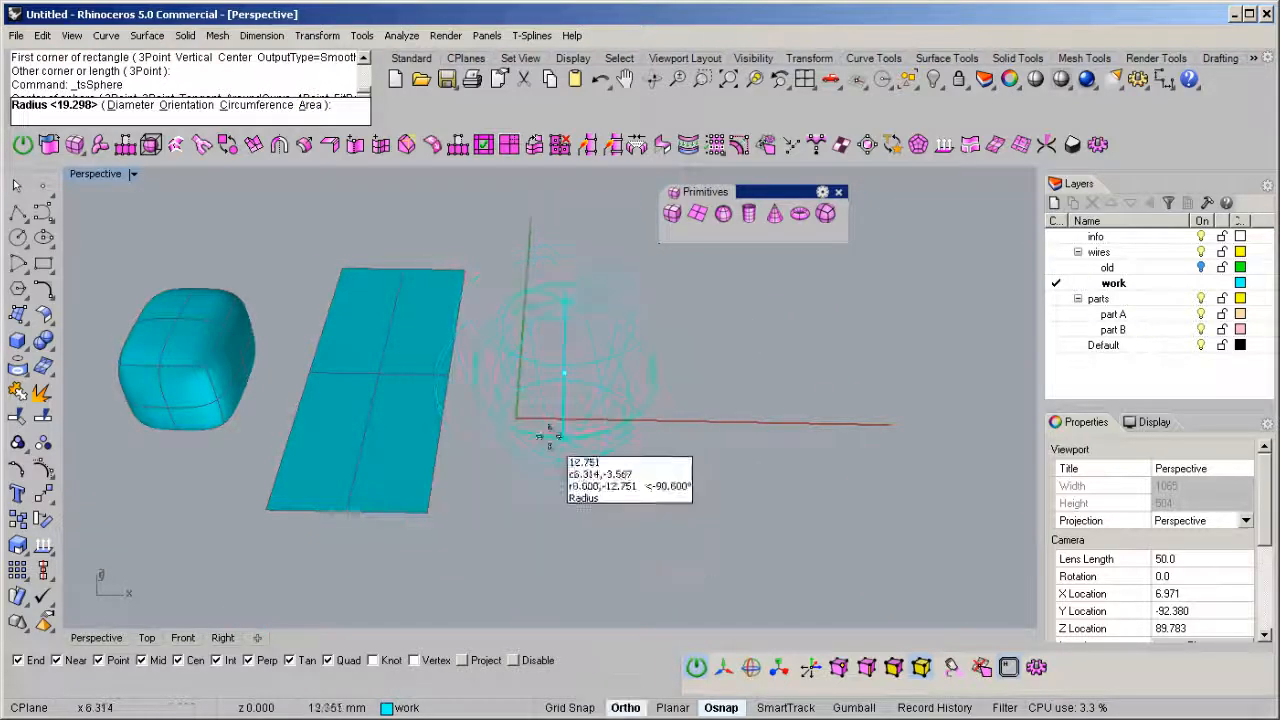
left_click(553, 430)
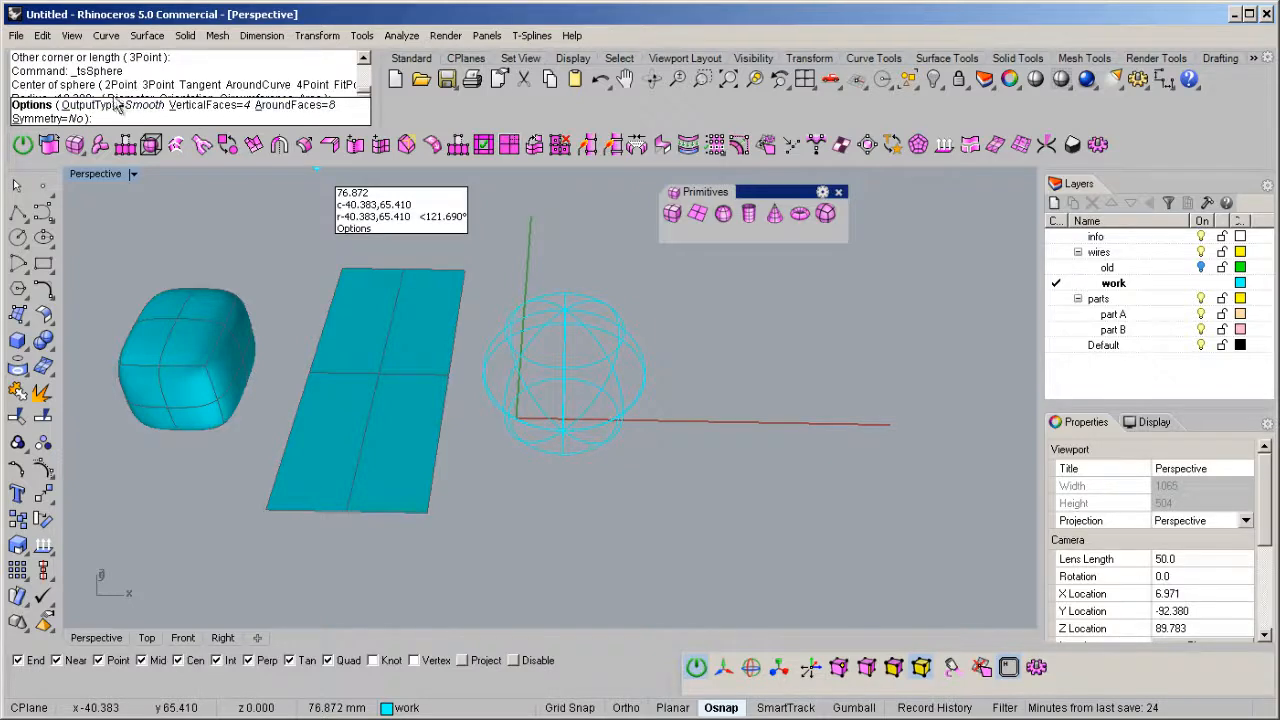
left_click(62, 119)
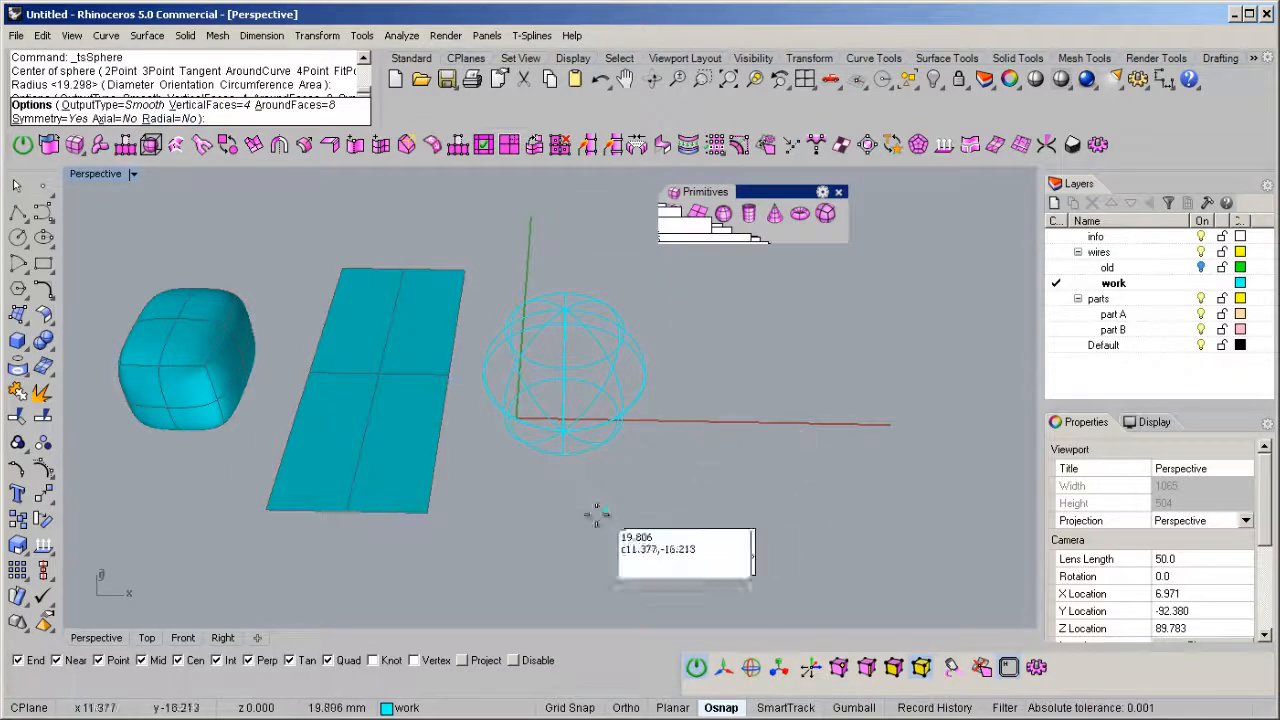
right_click(715, 449)
right_click_drag(715, 448, 768, 310)
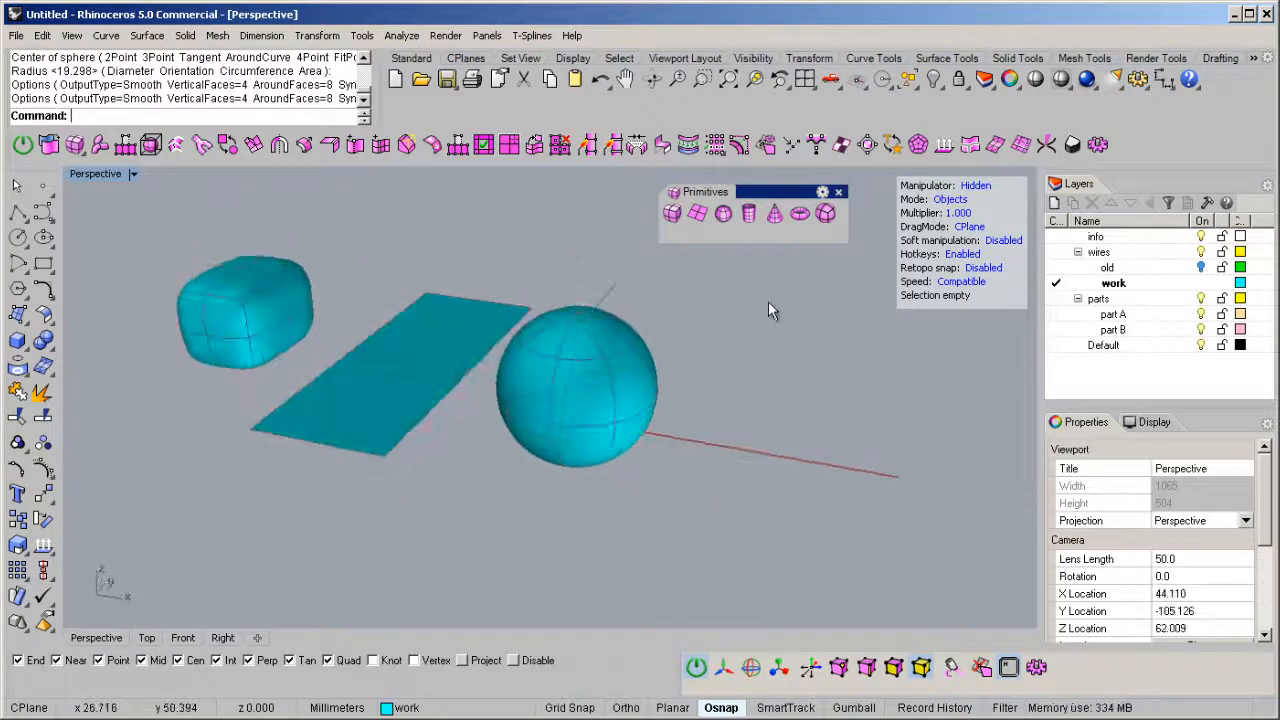
- Create an open, smooth T-Splines cylinder beside the sphere, radius about 10 mm, with 4 vertical and 8 around faces
left_click(749, 214)
right_click_drag(749, 380, 674, 429)
left_click(681, 424)
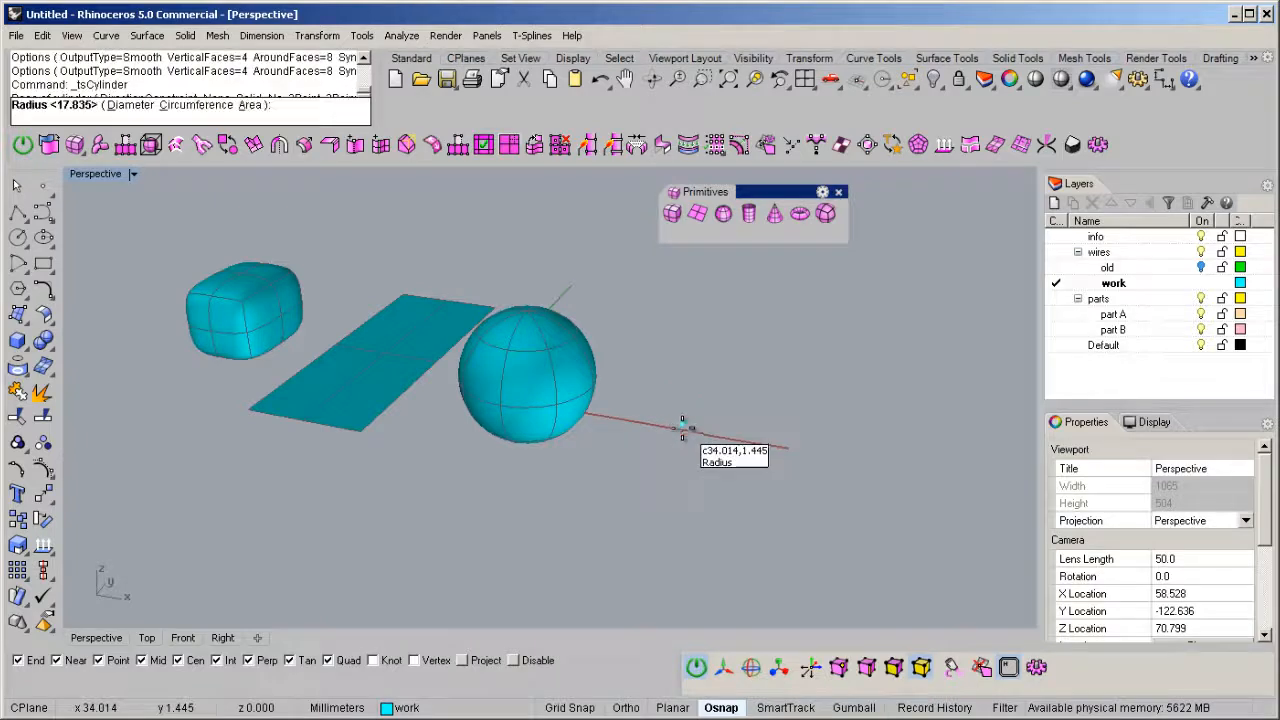
key("F8")
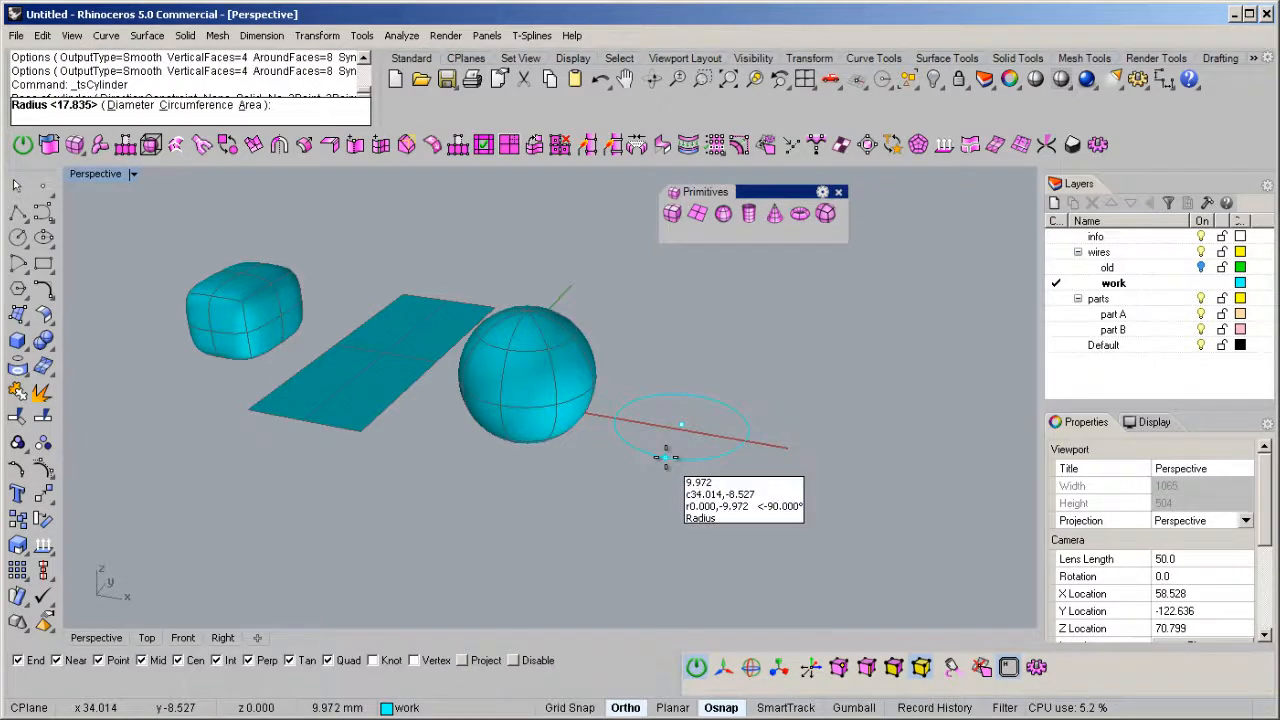
key("F8")
key("F8")
left_click(668, 456)
key("F8")
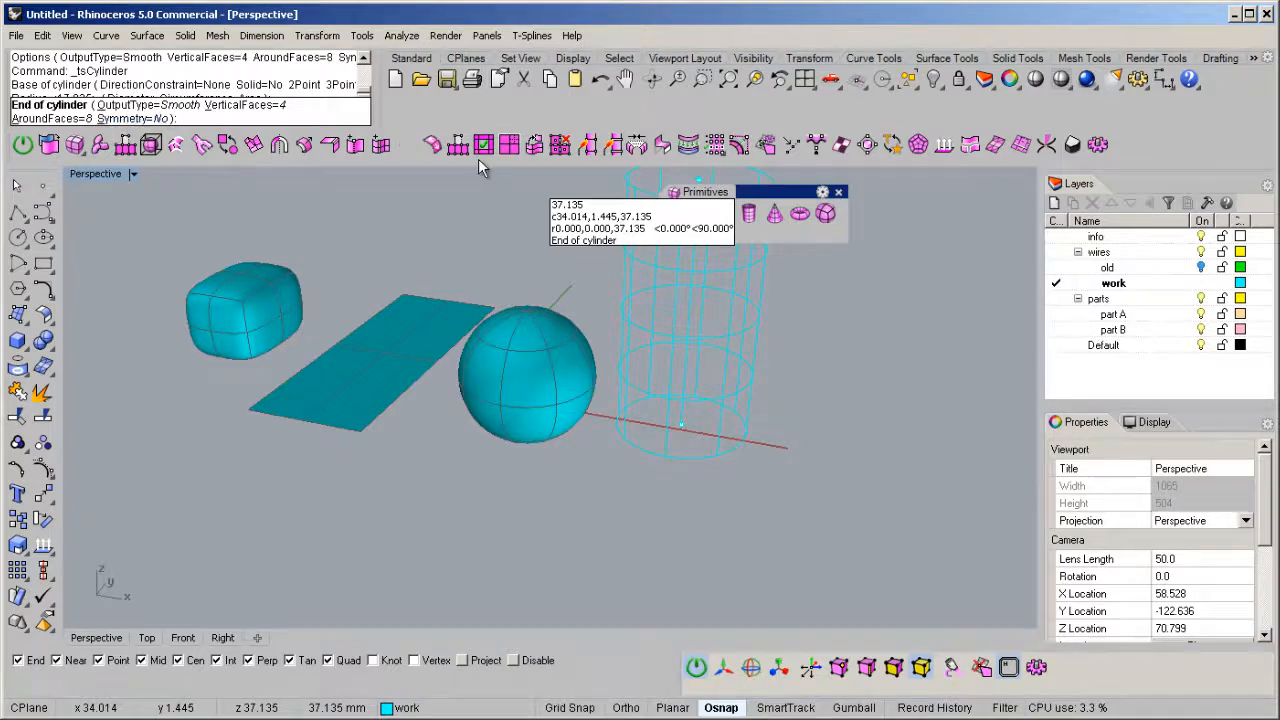
left_click(688, 296)
right_click_drag(735, 371, 649, 387, "shift")
- Compare the smooth and box-mode shapes of the plane, sphere and cylinder by toggling smoothing, then deselect them
left_click_drag(501, 450, 455, 482)
left_click_drag(285, 529, 255, 524)
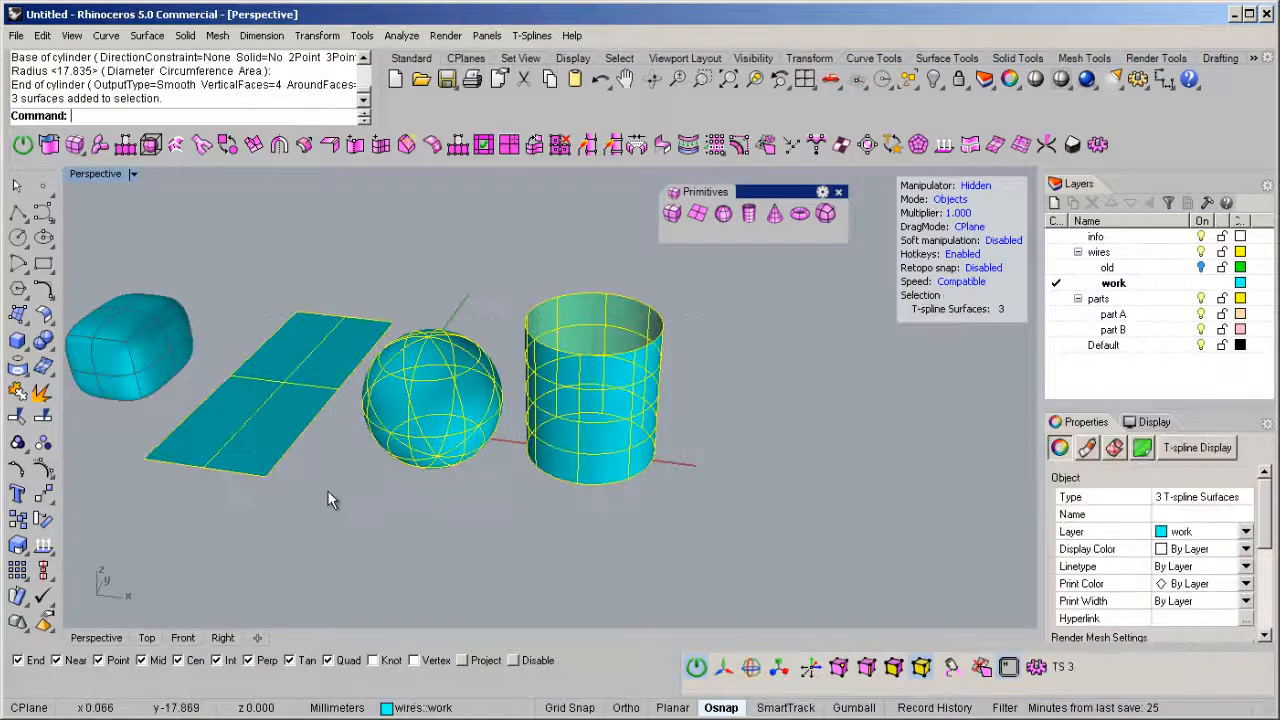
key("Tab")
key("Tab")
key("Tab")
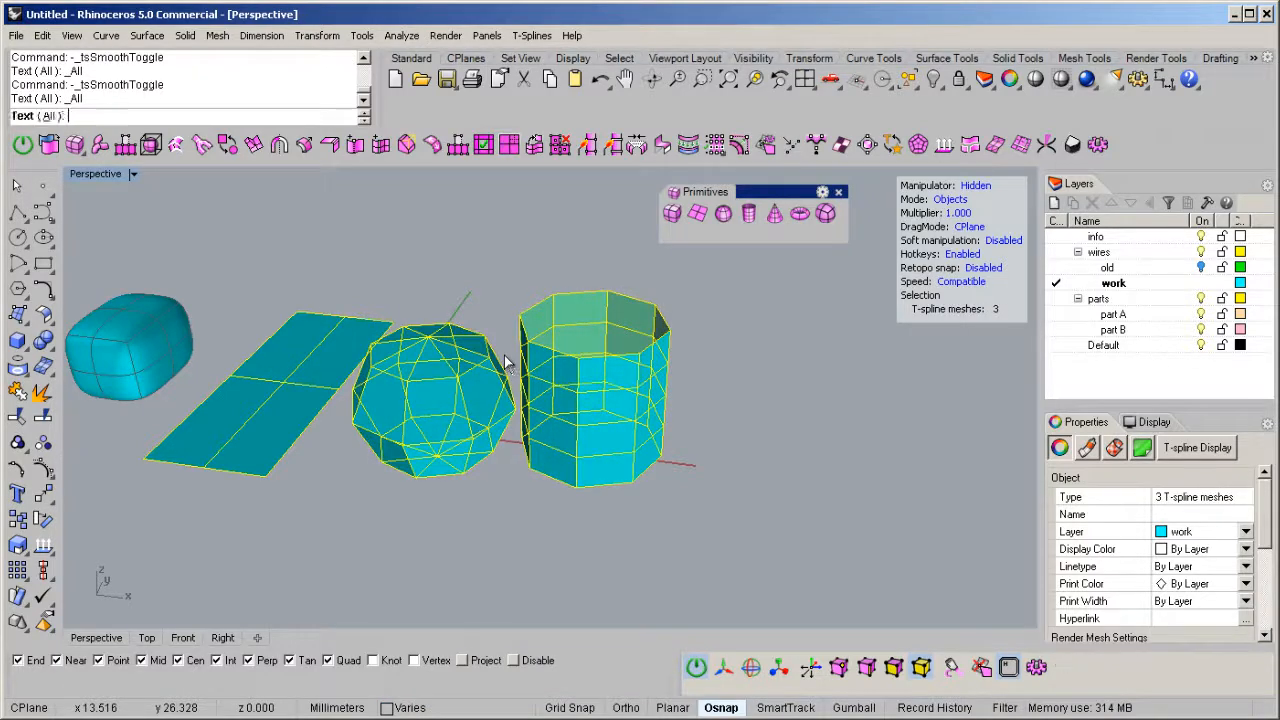
key("Tab")
key("Tab")
key("Tab")
key("Tab")
key("Tab")
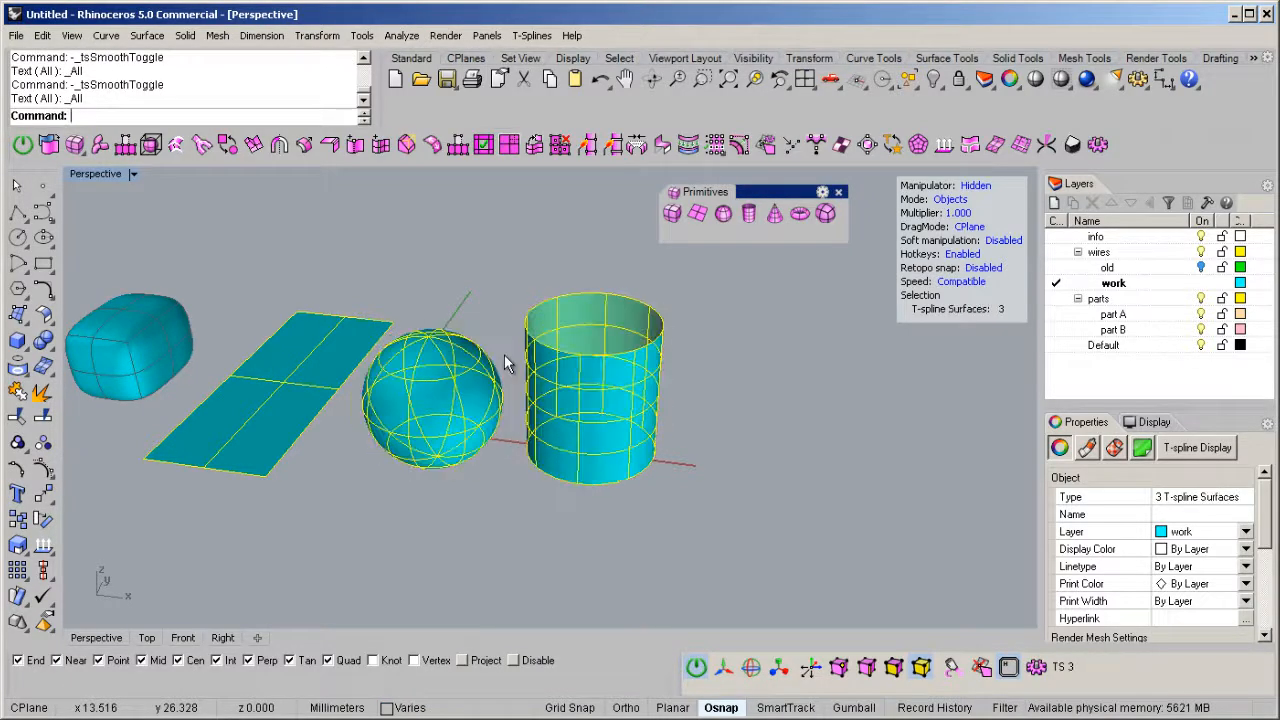
left_click(819, 436)
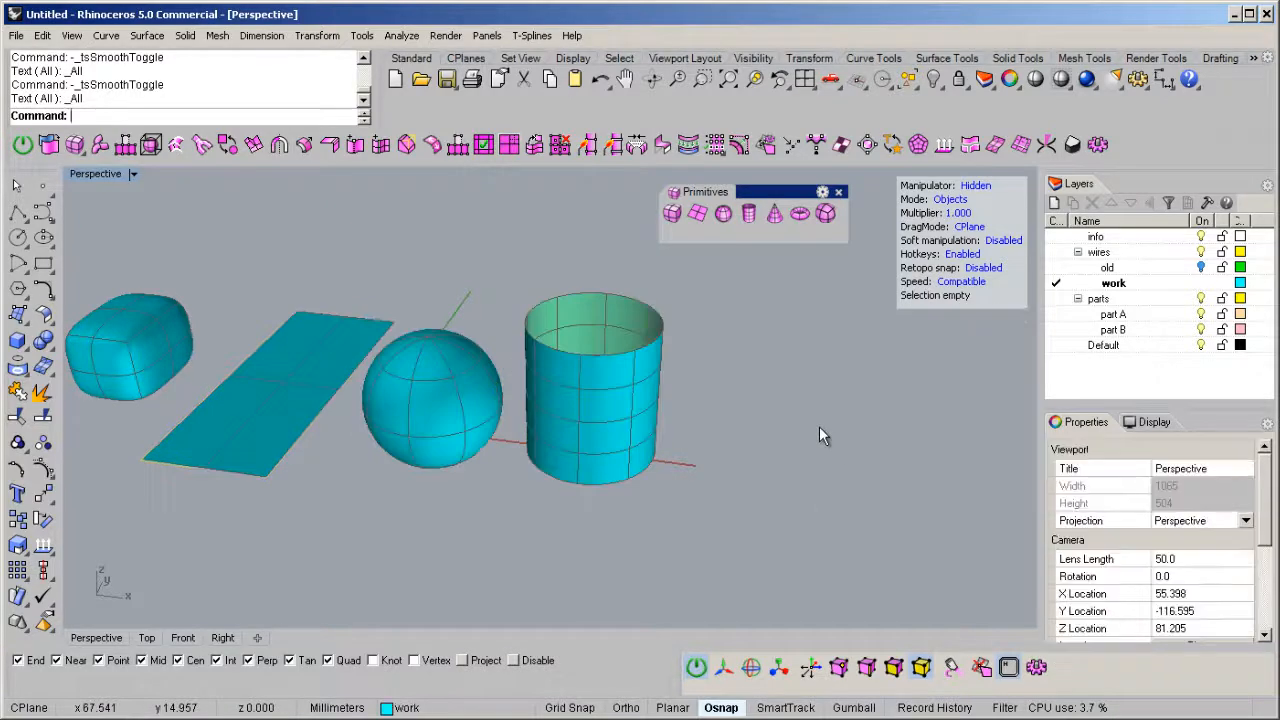
- Create a smooth upright T-Splines cone beside the cylinder with 4 vertical and 8 around faces
left_click(774, 214)
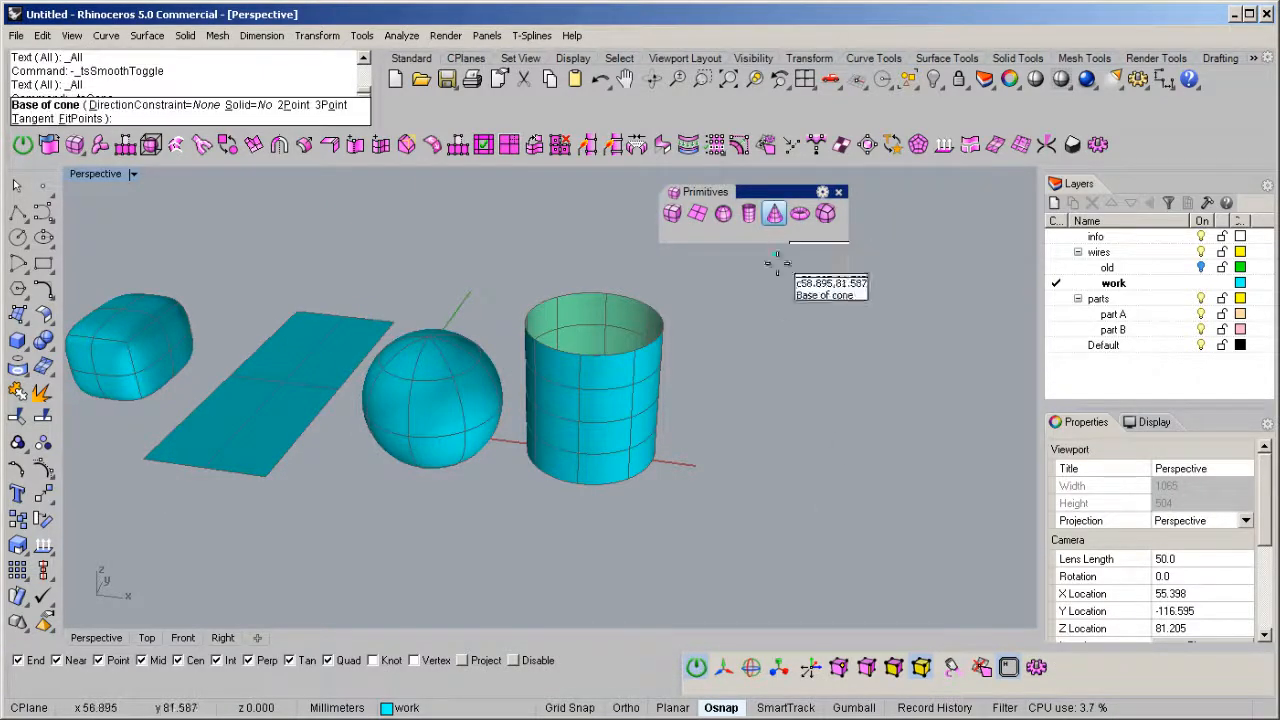
left_click(768, 467)
left_click(766, 516)
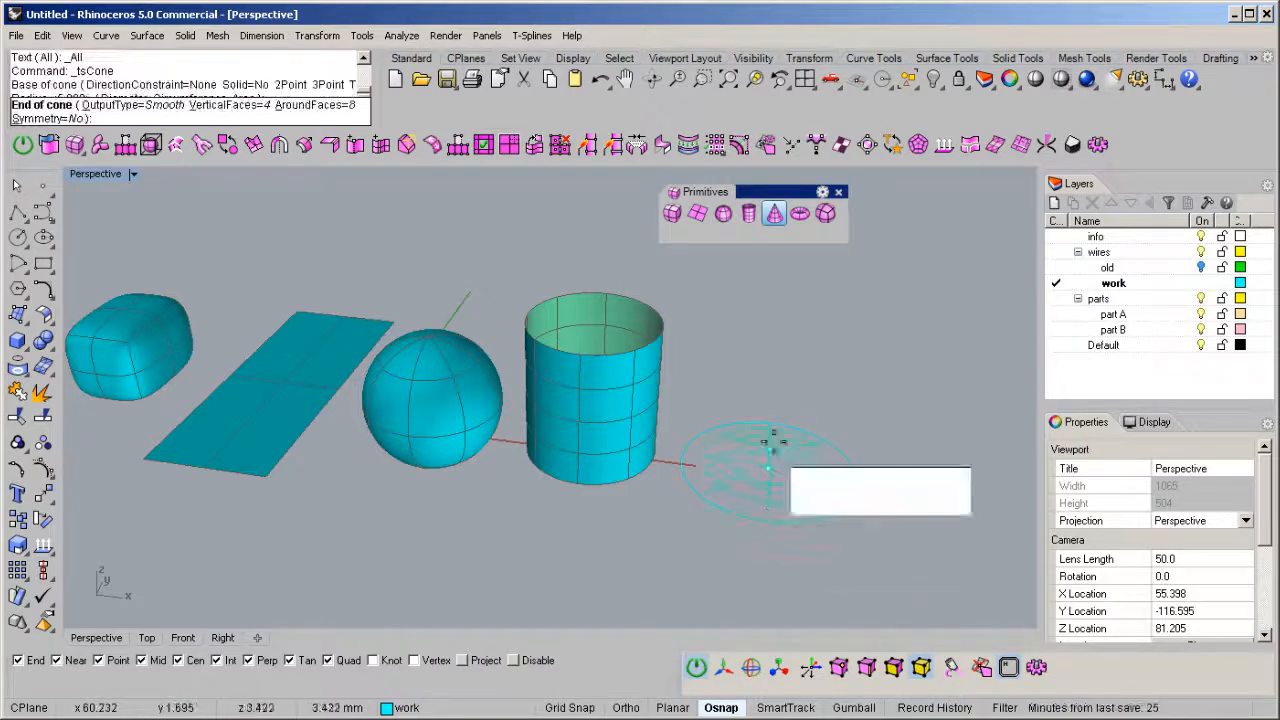
left_click(742, 318)
scroll(690, 400, "down", 3)
right_click_drag(680, 422, 679, 422, "shift")
- Create a smooth T-Splines torus beside the cone, main radius about 9 mm, with 4 vertical and 8 around faces
left_click(799, 213)
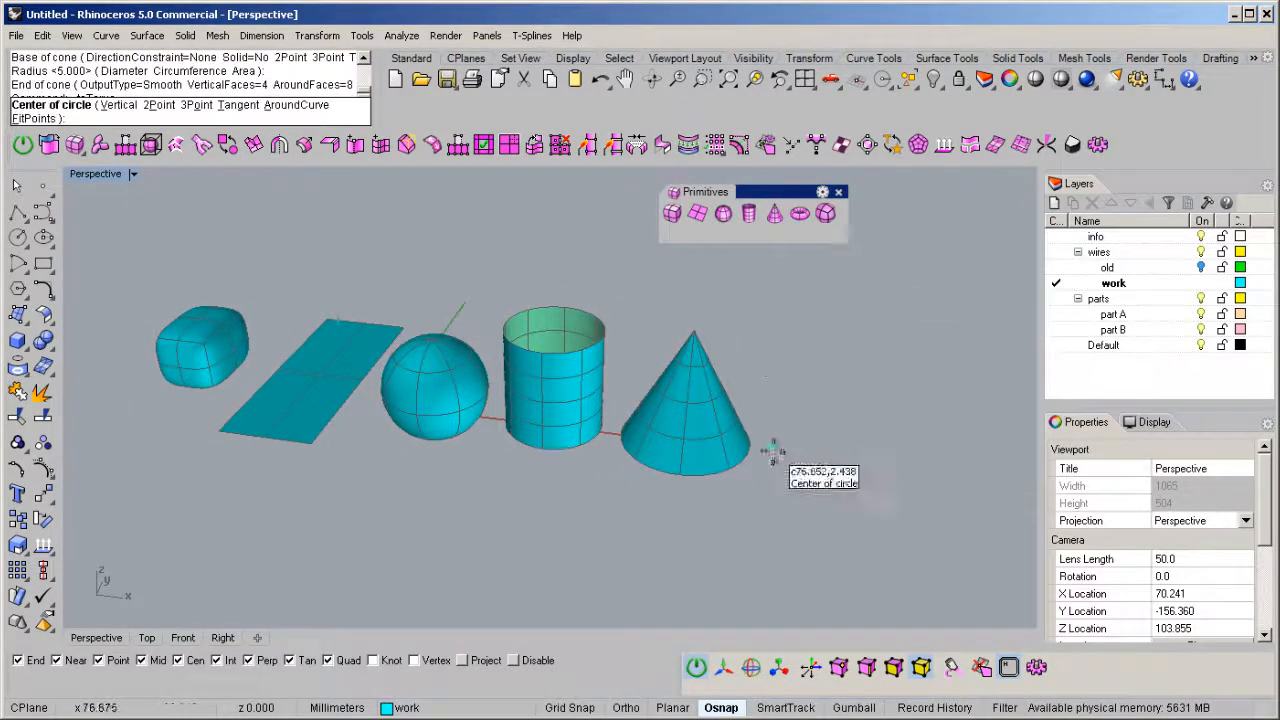
left_click(825, 458)
left_click(823, 490)
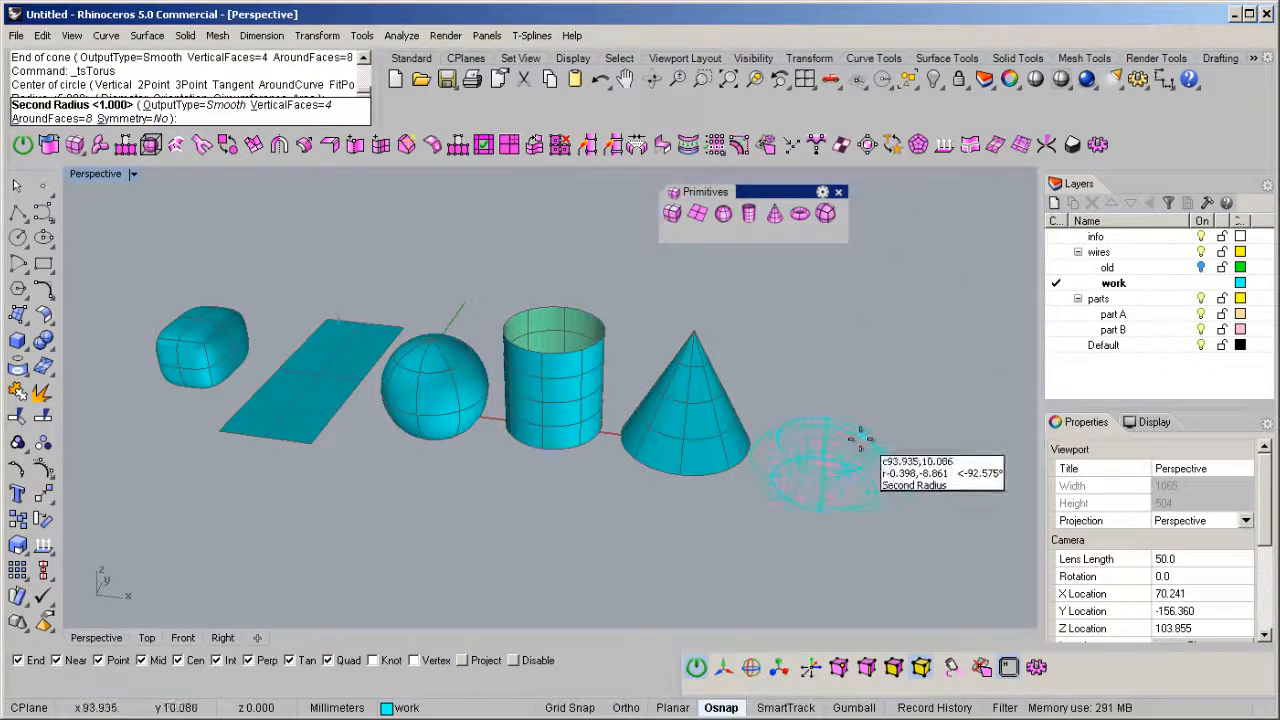
left_click(823, 502)
right_click_drag(823, 502, 745, 488)
scroll(745, 488, "down", 2)
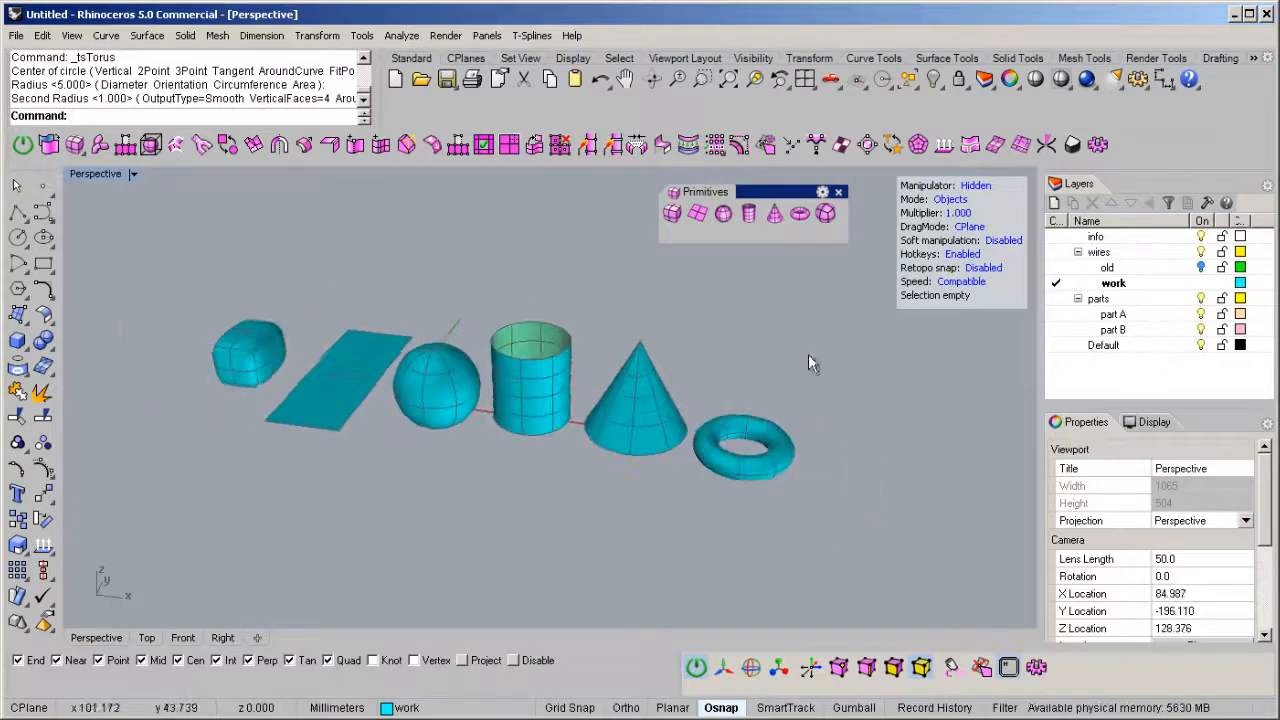
- Create a smooth T-Splines quadball beyond the torus with a radius of about 13.5 mm and 2 edge segments
left_click(825, 215)
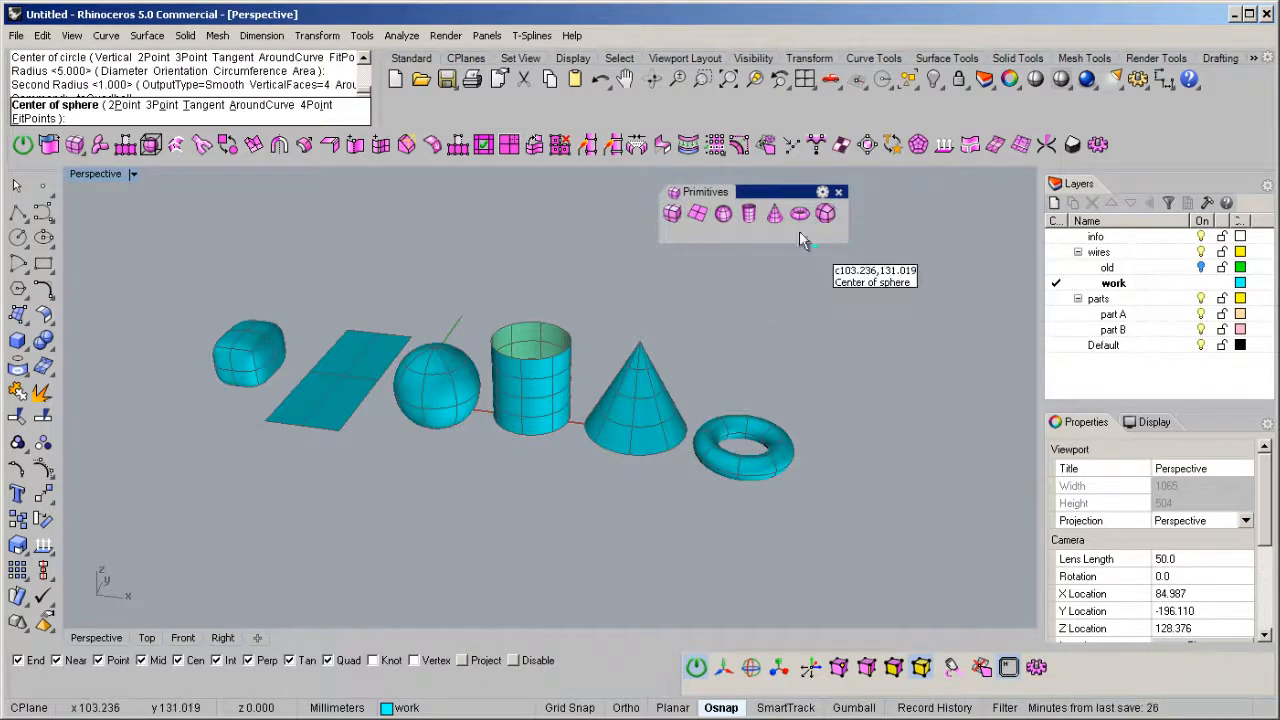
left_click(885, 457)
key("F8")
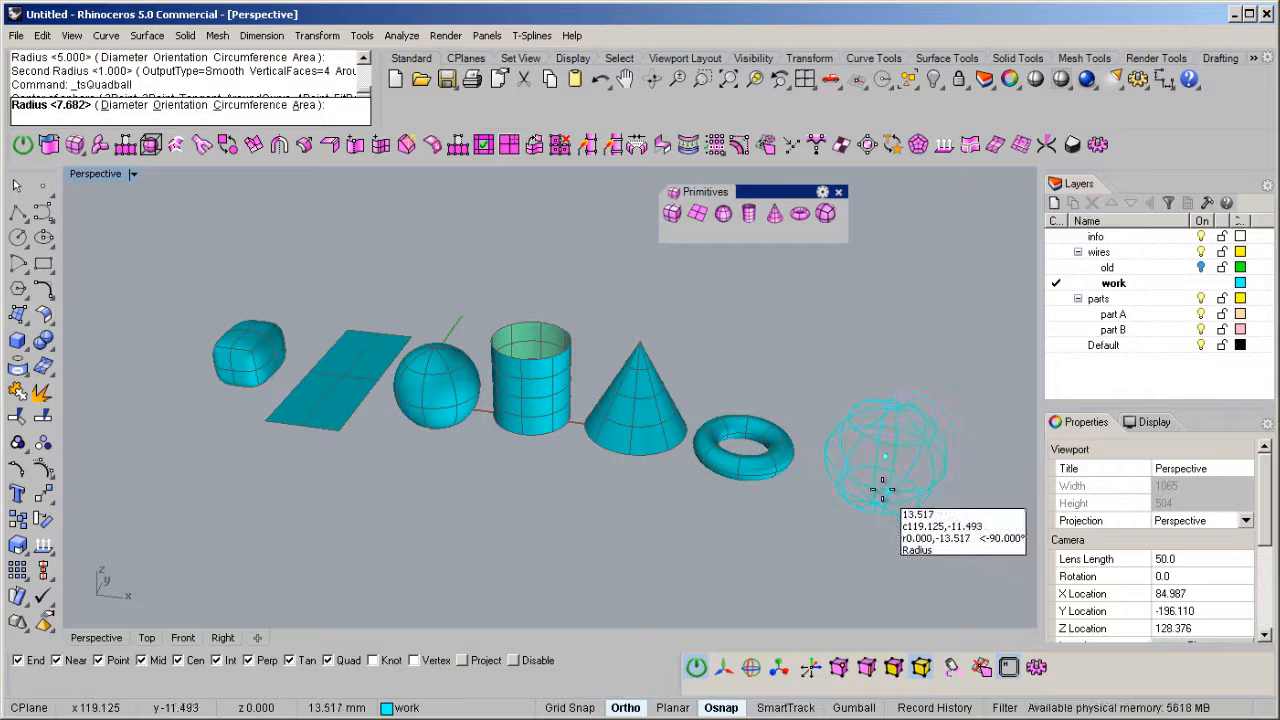
left_click(882, 490)
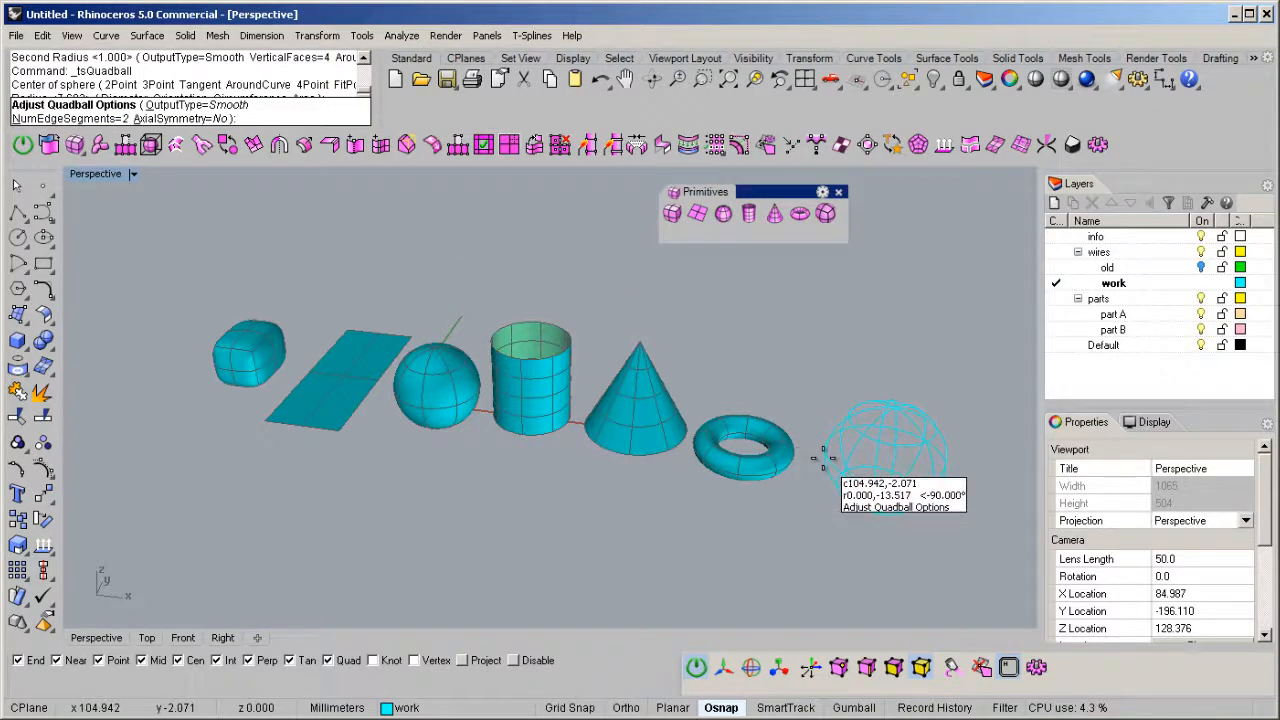
key("Return")
right_click_drag(822, 468, 822, 415)
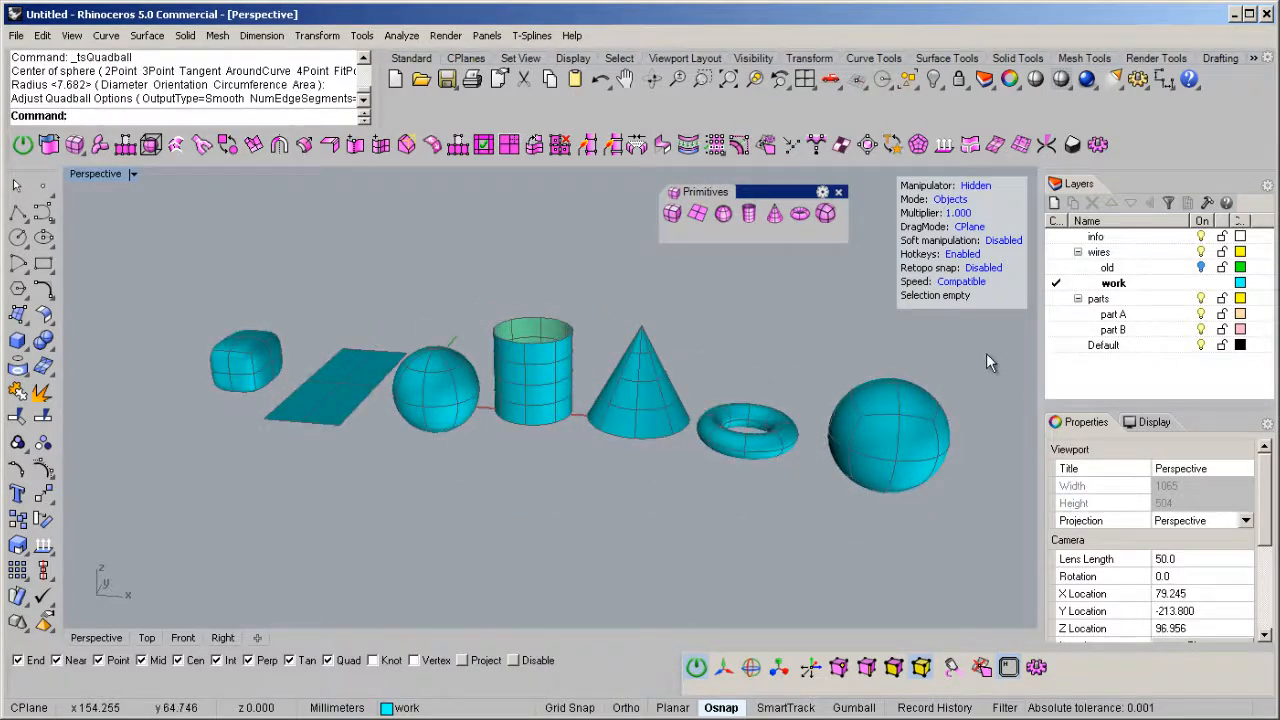
- Switch all primitives to box mode and move the plane's near-edge vertices straight down to bend it at its middle edge
key("b")
right_click_drag(504, 408, 460, 410)
left_click(305, 437)
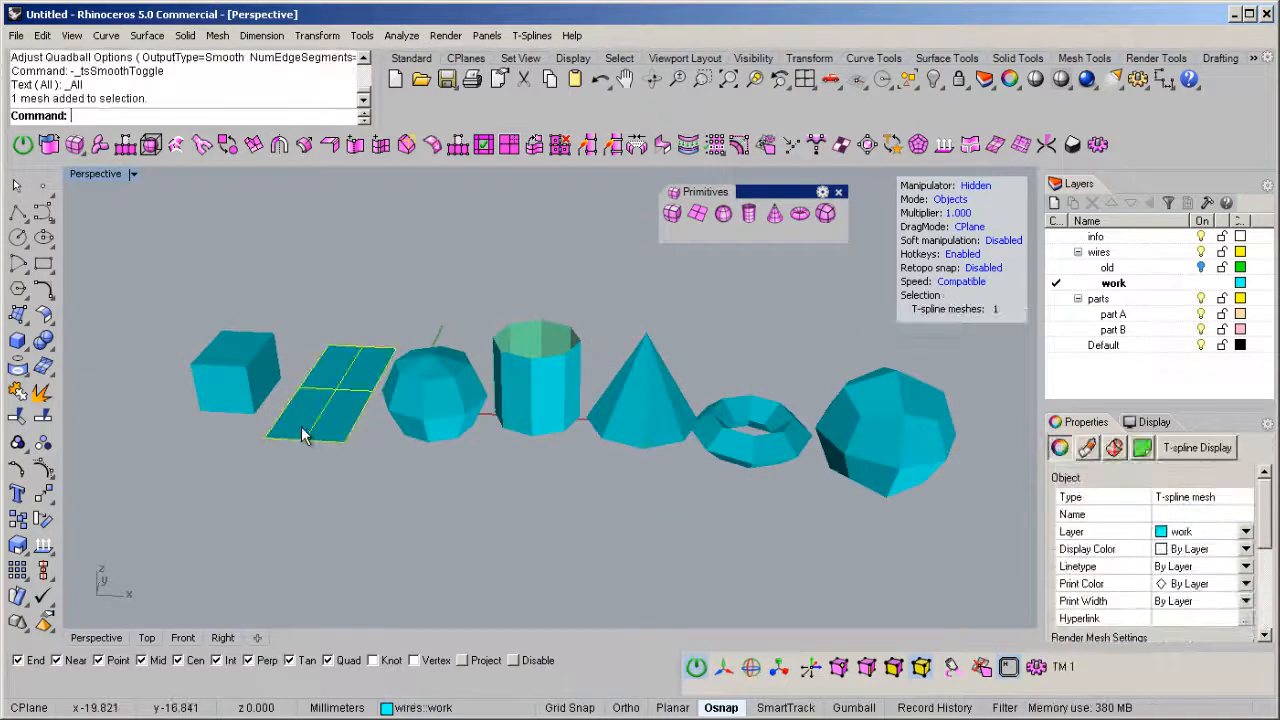
key("a")
left_click_drag(239, 479, 256, 490)
left_click_drag(367, 421, 358, 423)
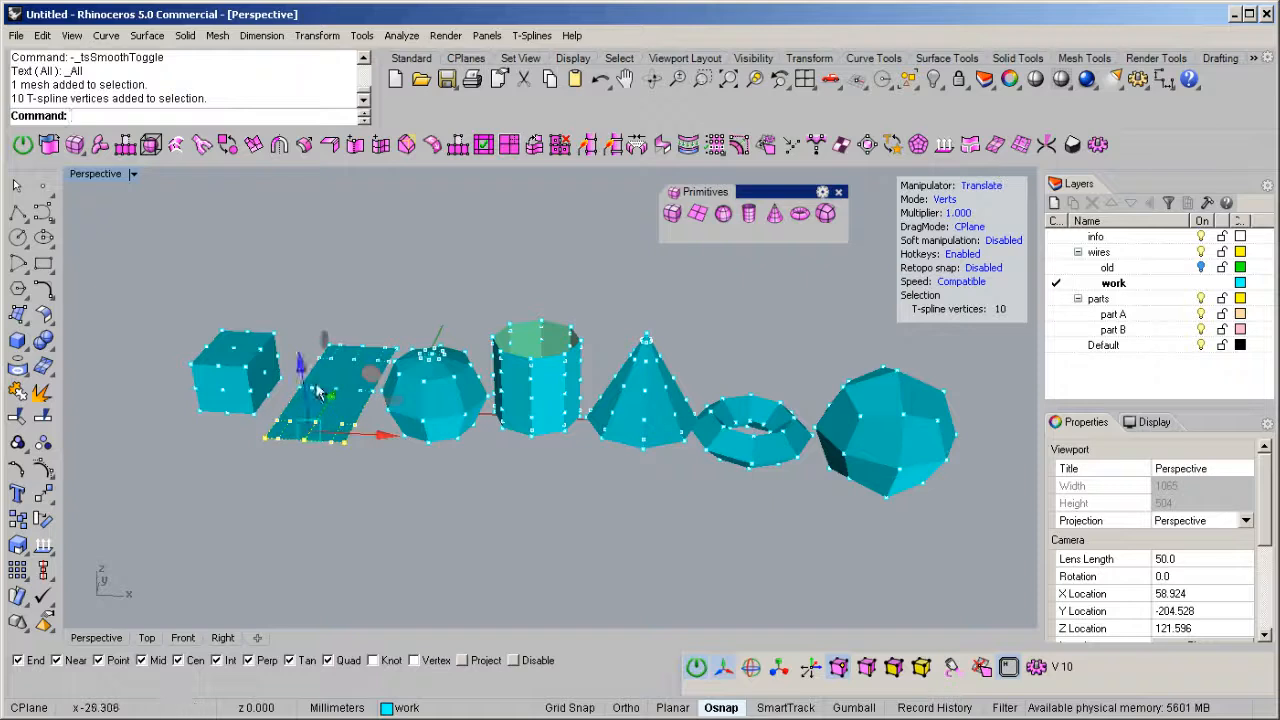
left_click_drag(302, 378, 322, 440)
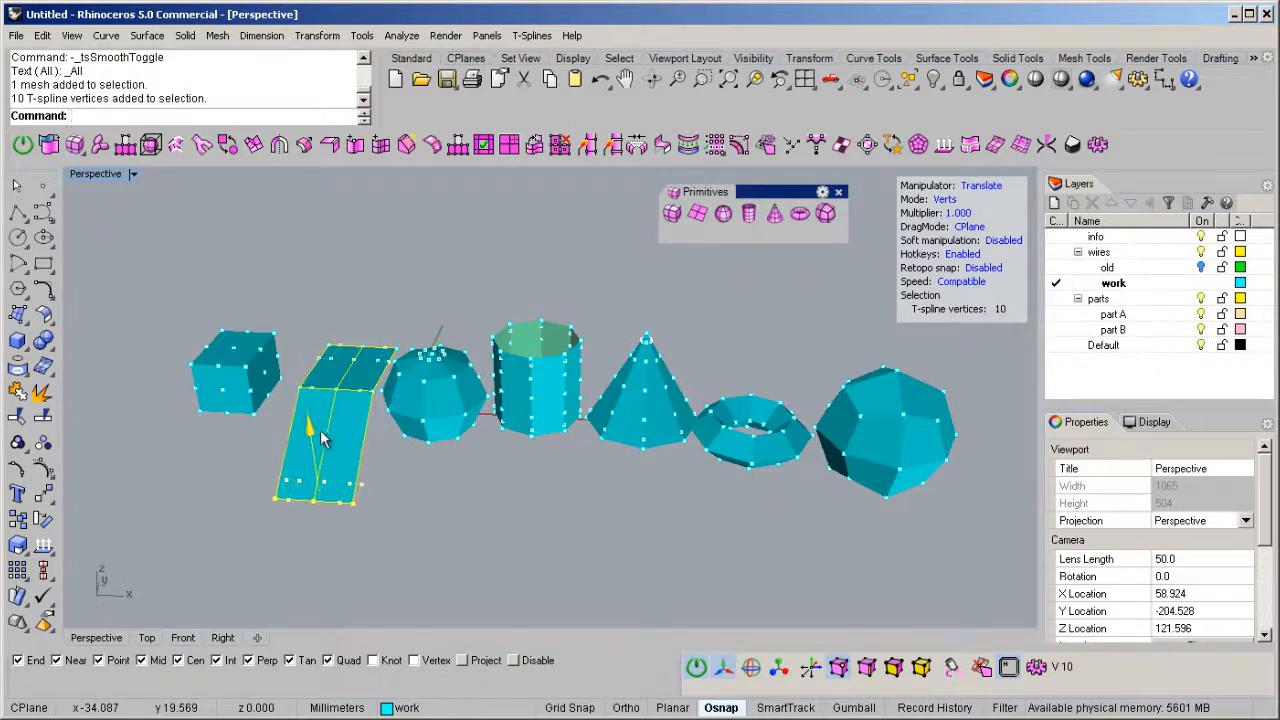
left_click(561, 514)
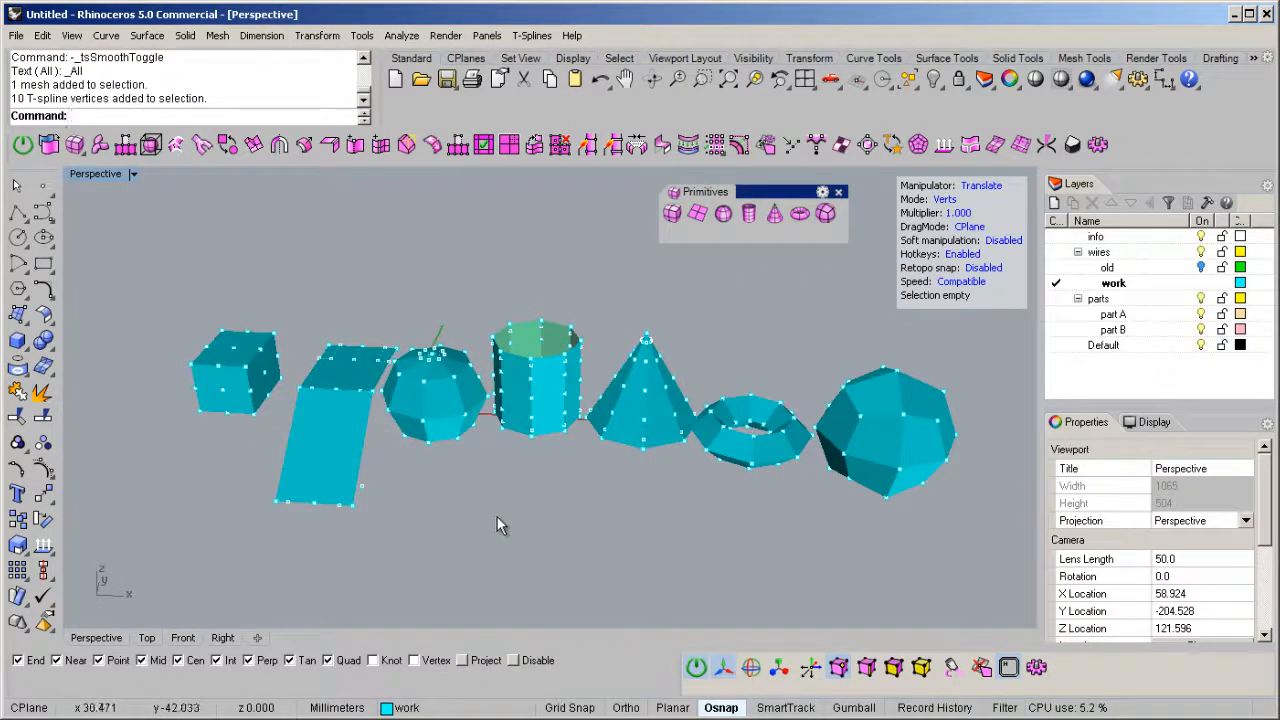
- Leave vertex editing and compare all primitives in smooth and box mode
right_click_drag(497, 517, 529, 514)
key("f")
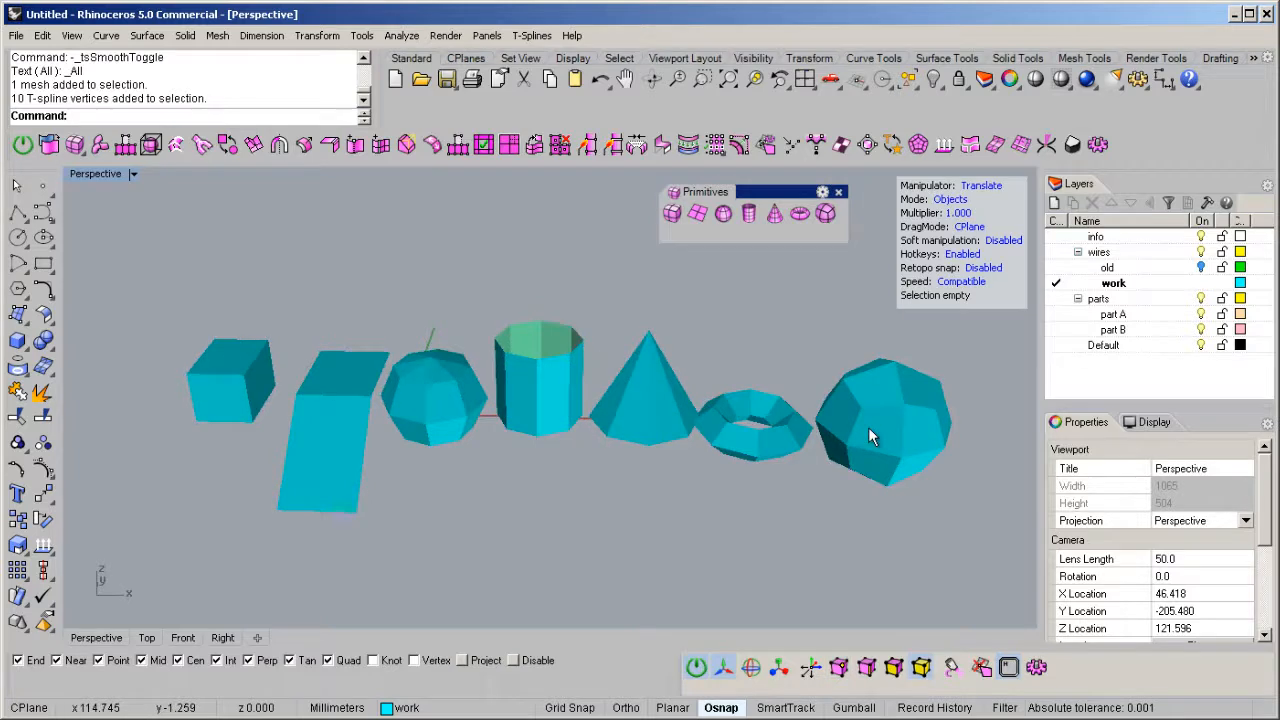
key("b")
mouse_move(716, 501)
right_mouse_down()
mouse_move(663, 471)
mouse_move(443, 451)
mouse_move(725, 478)
mouse_move(709, 486)
right_mouse_up()
key("b")
key("b")
key("b")
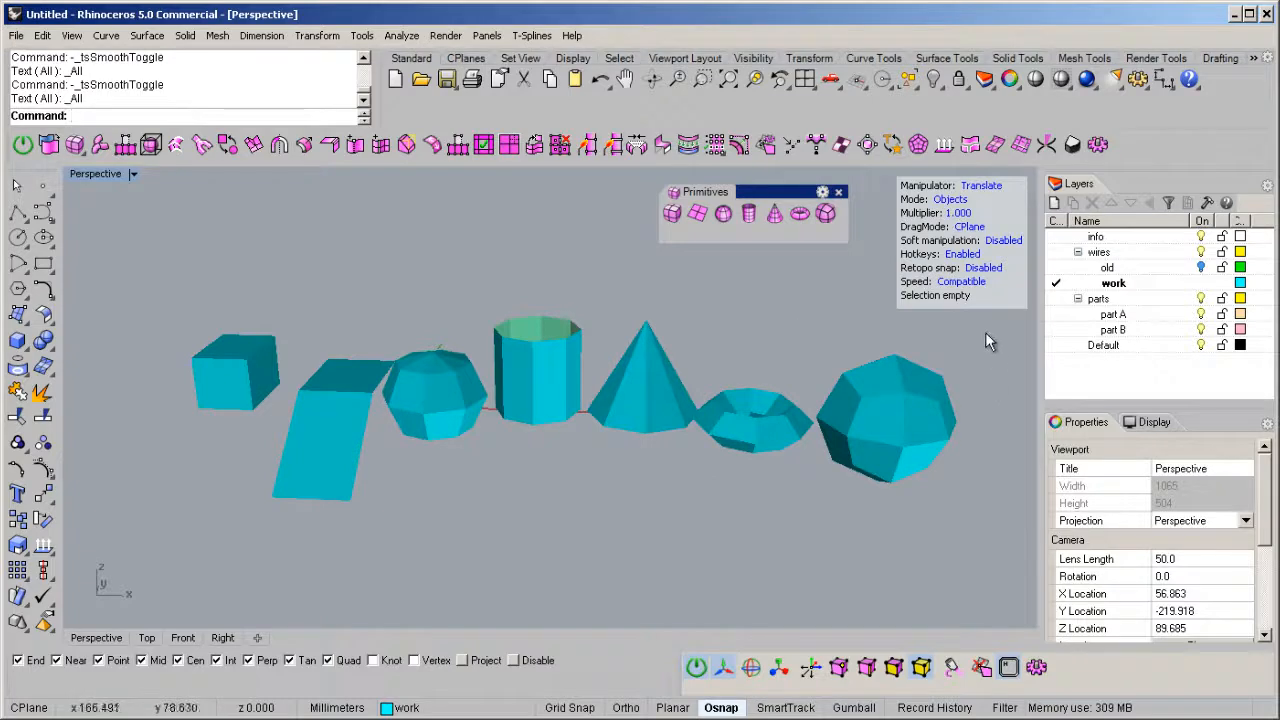
- Delete all primitives and create a smooth T-Splines plane starting at about -20.6, -11.2
key("ctrl+a")
key("Delete")
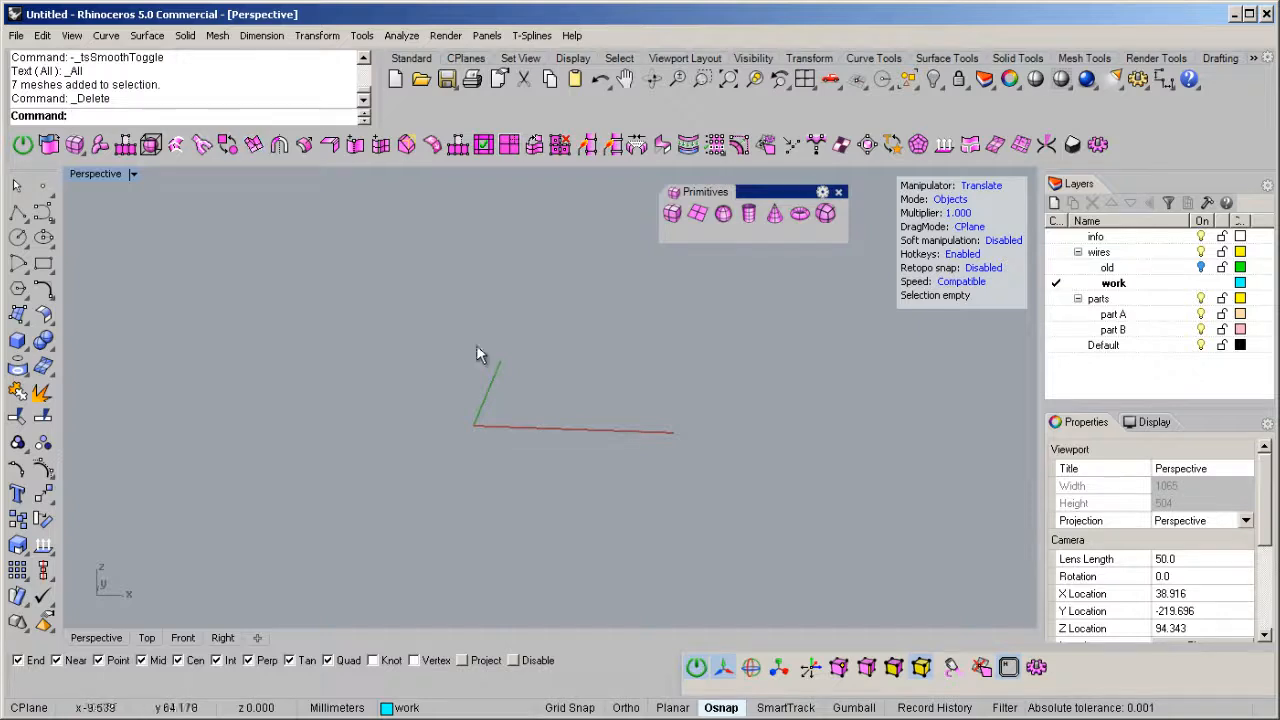
left_click(697, 215)
left_click(386, 455)
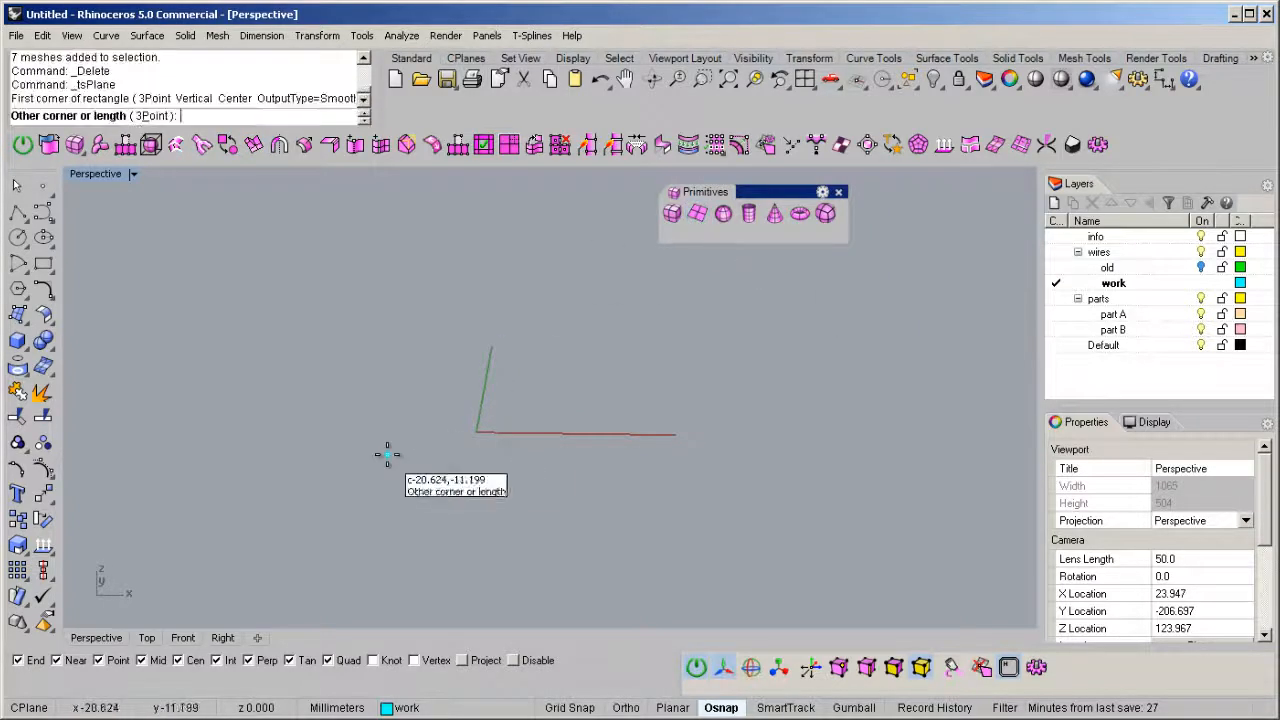
left_click(550, 327)
- Extrude the two edges along one long side of the plane outward to add a row of faces
right_click_drag(568, 400, 658, 476)
scroll(617, 460, "up", 4)
key("s")
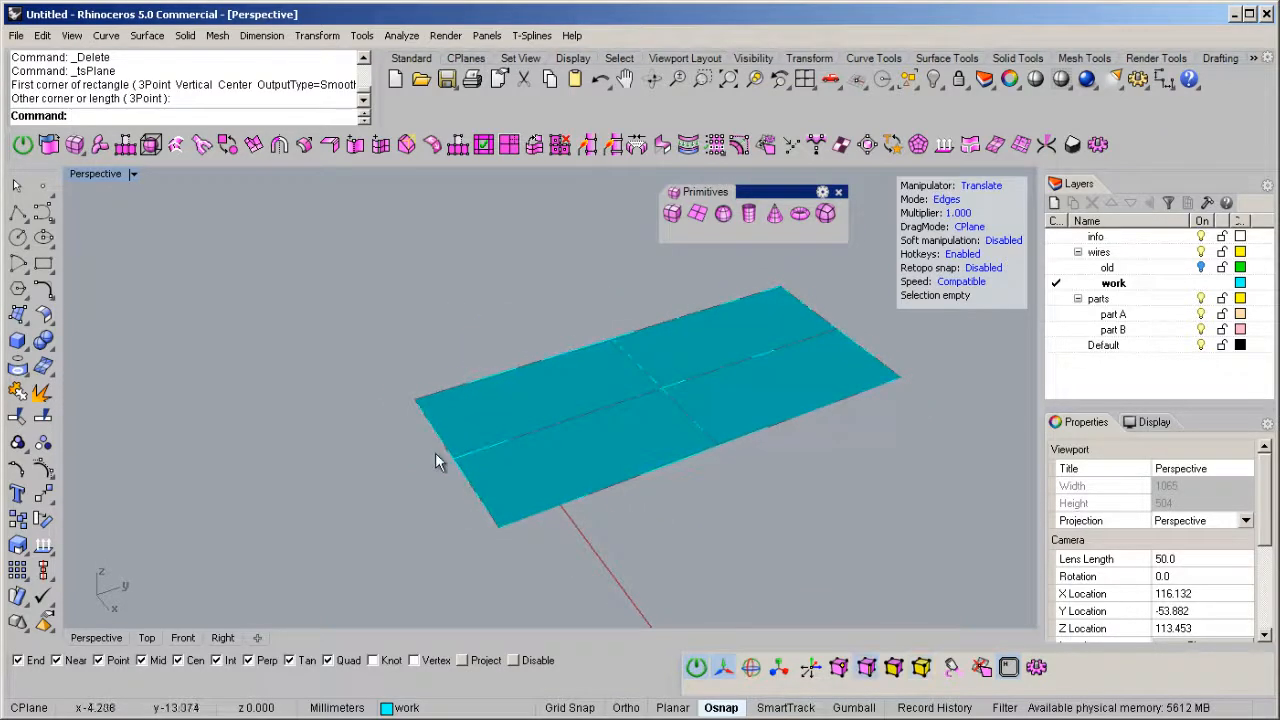
right_click_drag(442, 447, 668, 450)
left_click(656, 405)
left_click(691, 325, "shift")
right_click_drag(691, 325, 575, 408)
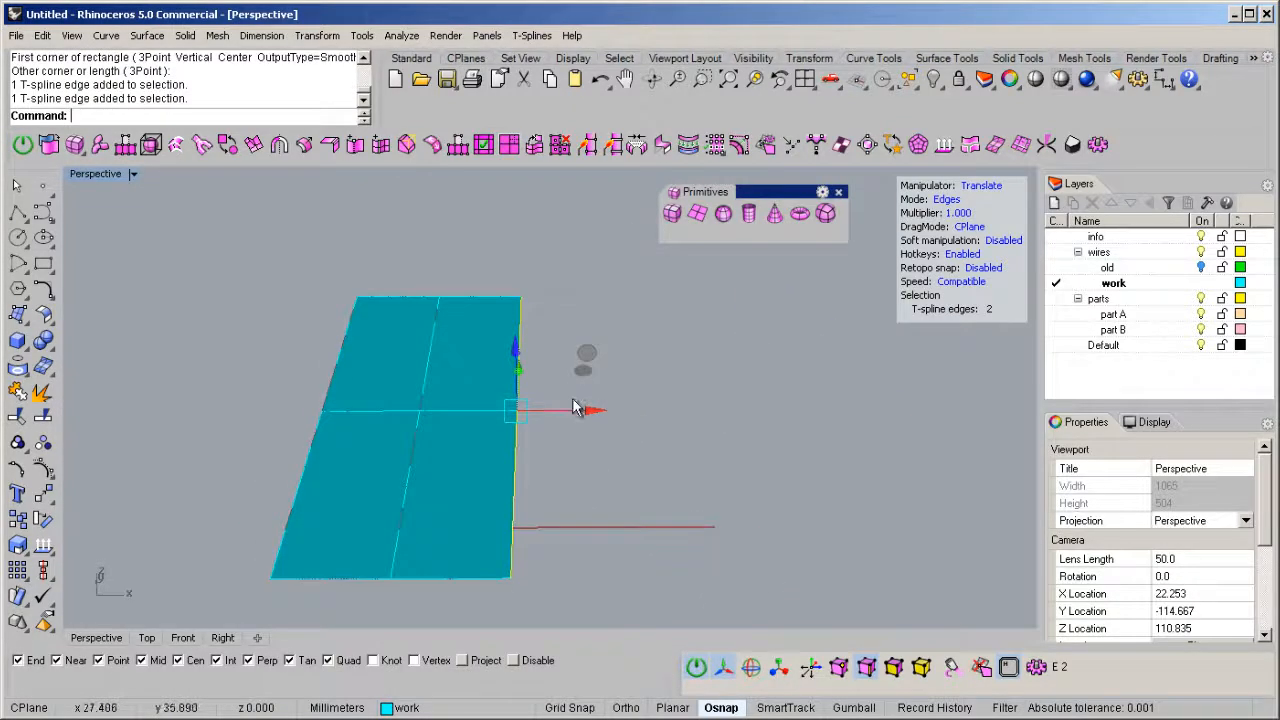
left_click(251, 147)
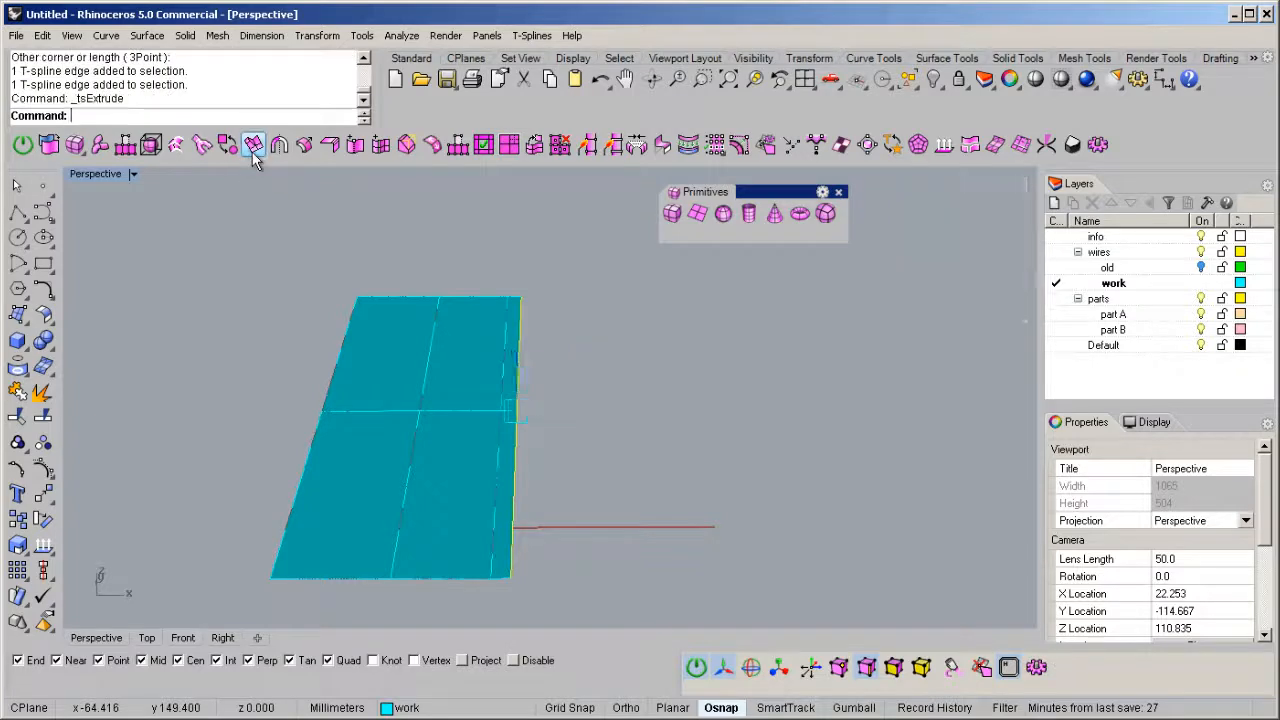
left_click_drag(585, 400, 729, 422)
left_click(518, 433)
- Raise the two extruded edges to bend the sheet upward and switch it to box mode
right_click_drag(728, 537, 697, 428)
left_click_drag(689, 416, 606, 308)
right_click_drag(585, 438, 629, 420)
key("Tab")
scroll(578, 448, "down", 2)
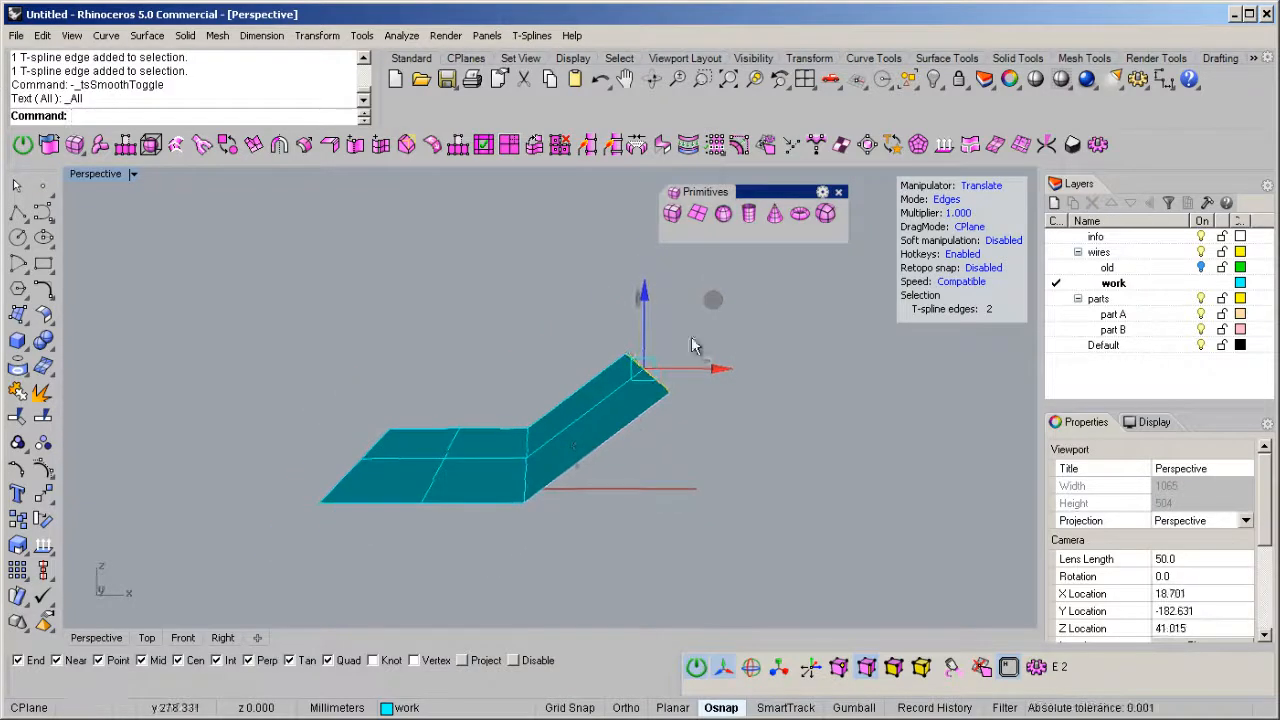
right_click_drag(710, 316, 634, 309)
mouse_move(553, 438)
right_mouse_down()
mouse_move(580, 451)
mouse_move(562, 416)
right_mouse_up()
right_click_drag(708, 407, 688, 414)
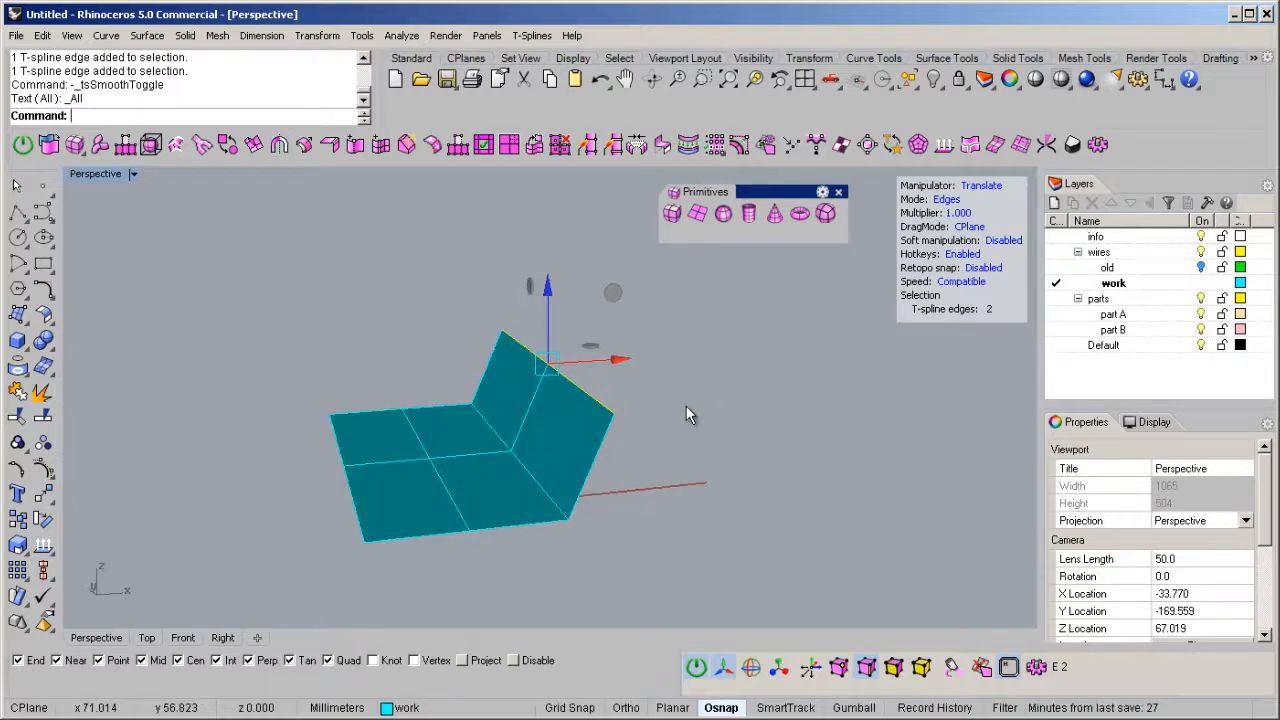
- Extrude the two raised edges once more away from the sheet and clear the selection
left_click_drag(611, 295, 702, 275, "alt")
right_click_drag(638, 422, 787, 490)
key("Escape")
right_click_drag(590, 438, 567, 508)
- Undo the latest extrusion and the raising of the edges, and set the flat plane to box mode
key("ctrl+z")
key("ctrl+z")
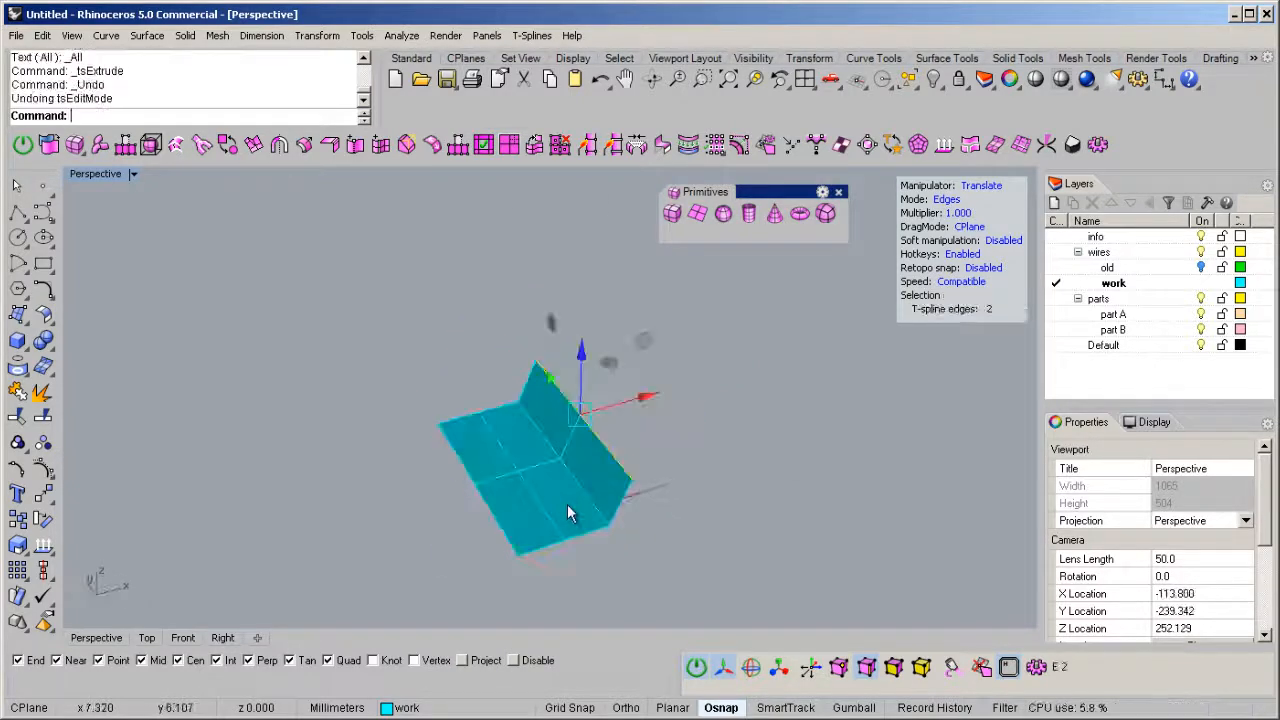
key("ctrl+z")
key("ctrl+z")
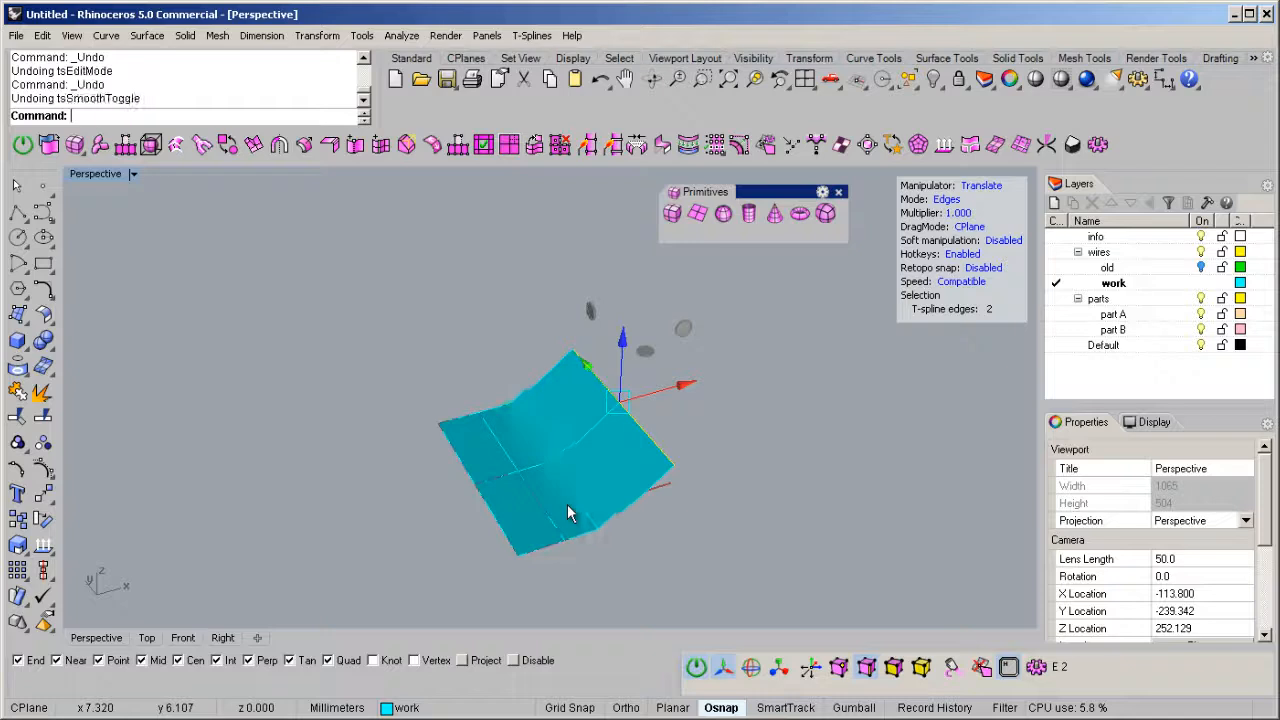
right_click_drag(577, 505, 680, 560)
key("Tab")
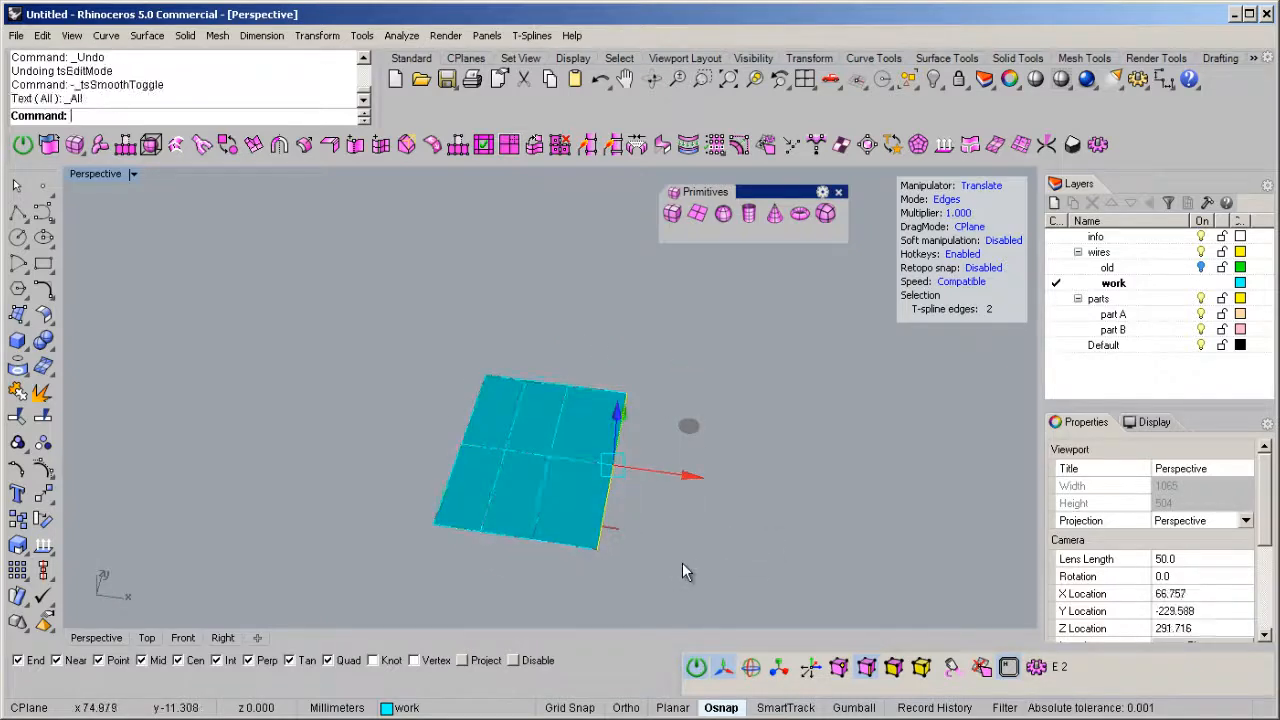
- Extrude the three edges at one end of the plane outward, undoing the extra edge move that follows
right_click_drag(580, 543, 466, 516)
left_click(456, 497)
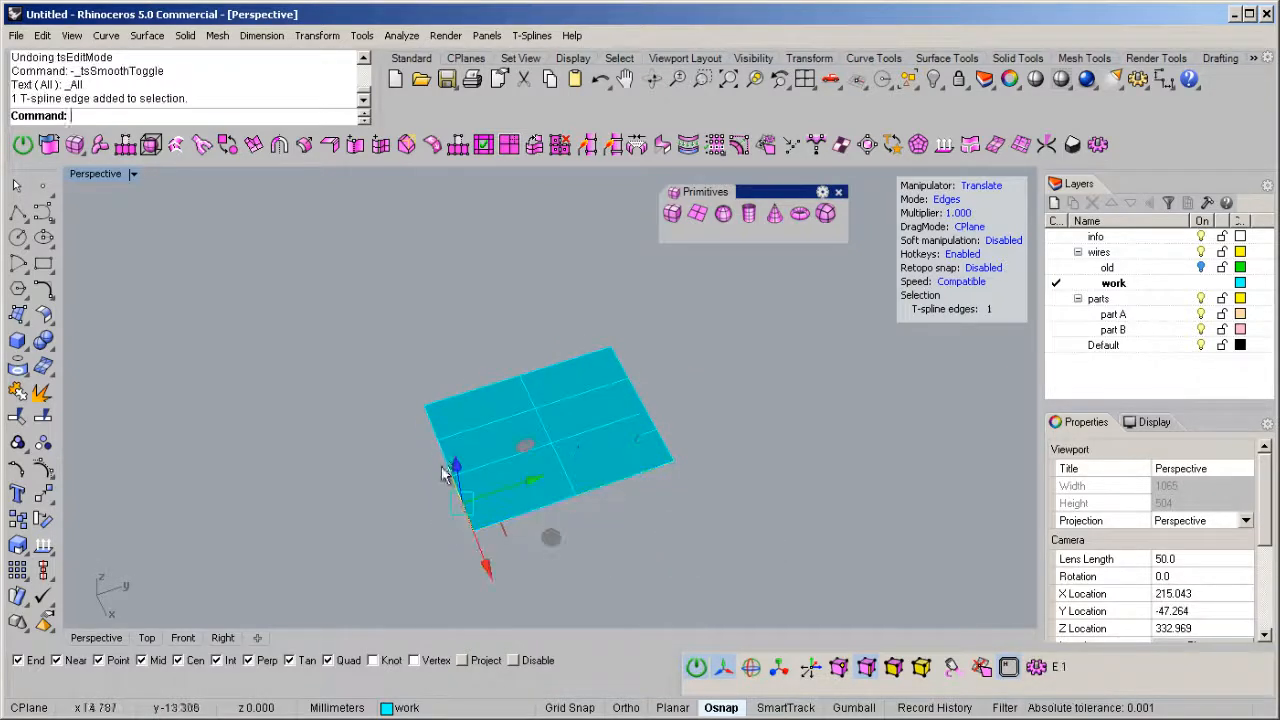
left_click(443, 463, "shift")
left_click(432, 432, "shift")
right_click_drag(505, 480, 460, 417)
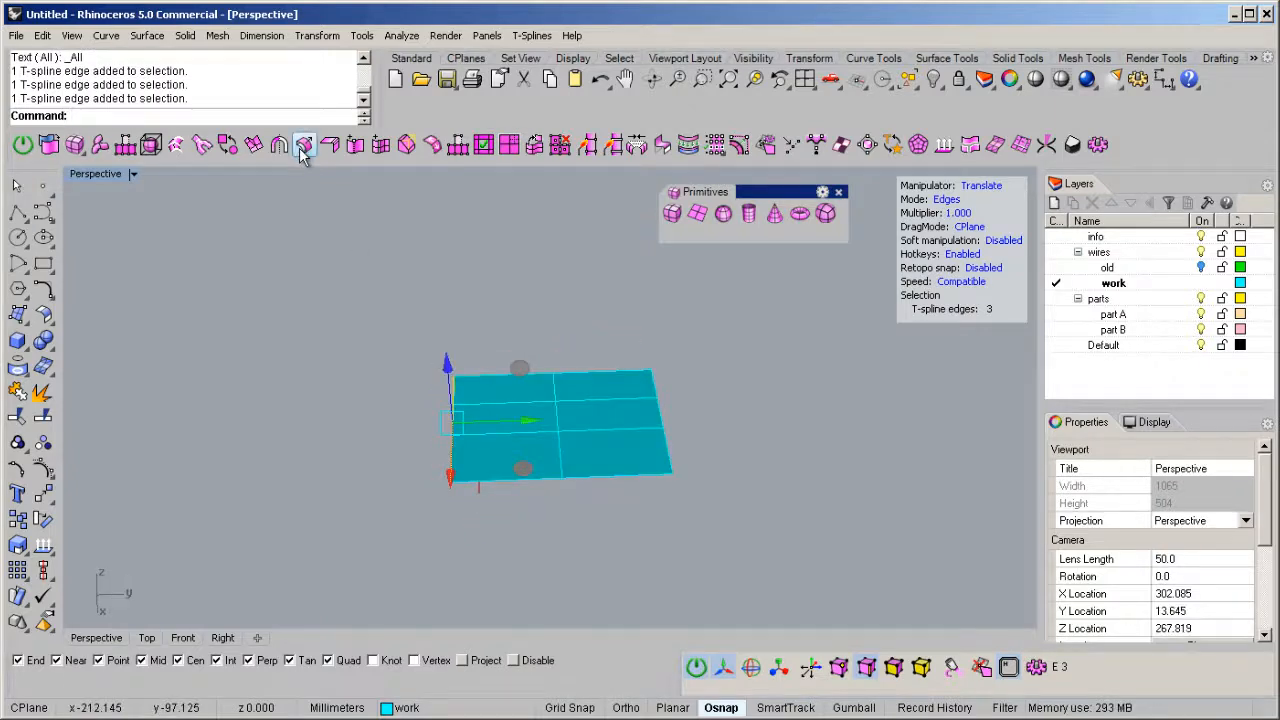
left_click_drag(519, 408, 423, 437)
right_click_drag(423, 437, 447, 455)
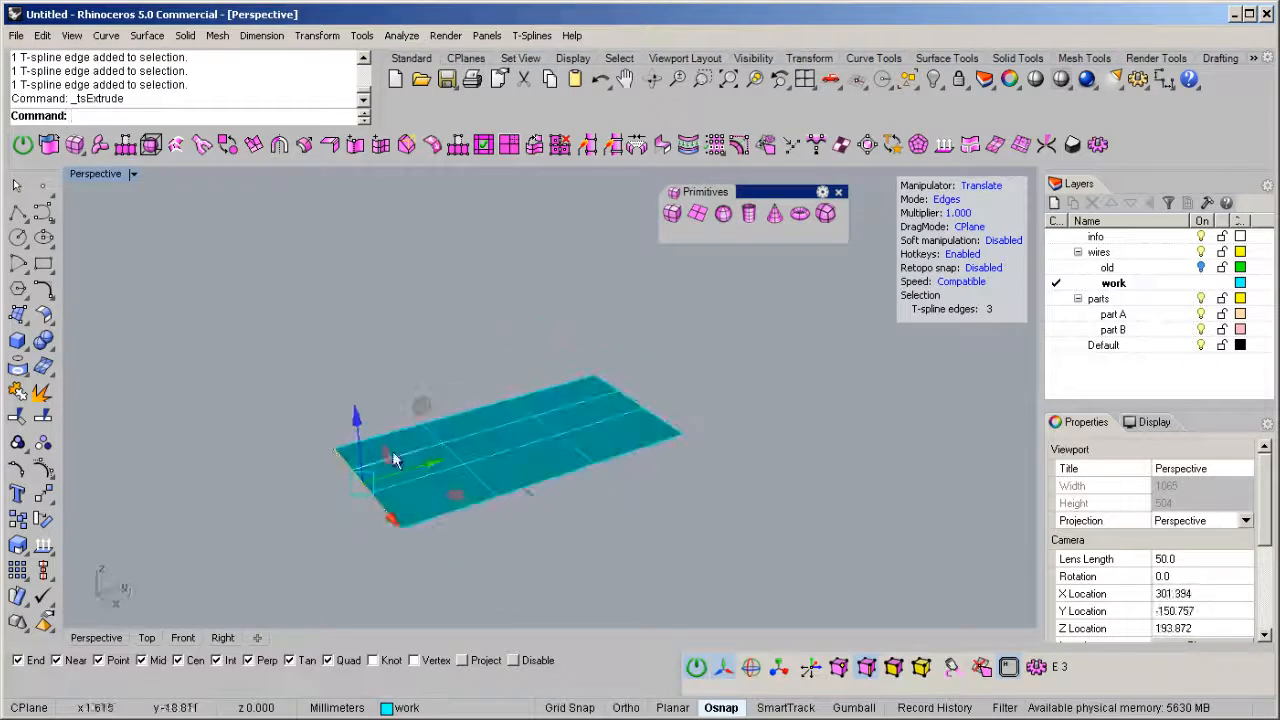
left_click_drag(357, 427, 409, 509)
key("ctrl+z")
- Extrude the plane's central face upward into a block and switch the model to smooth mode
right_click_drag(477, 423, 542, 358)
right_click_drag(542, 360, 460, 374)
key("d")
left_click(526, 366)
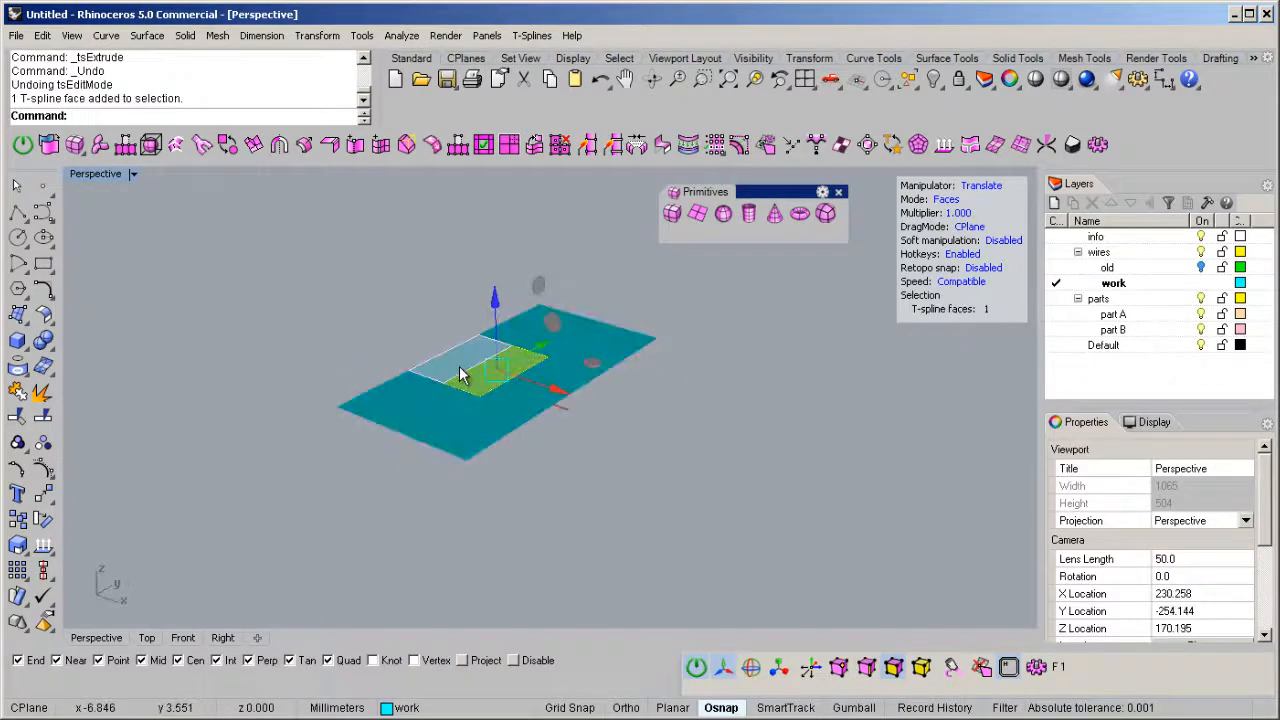
left_click(253, 147)
right_click_drag(490, 300, 501, 326)
left_click_drag(505, 337, 502, 280)
right_click_drag(402, 385, 446, 458)
scroll(477, 422, "up", 3)
key("Tab")
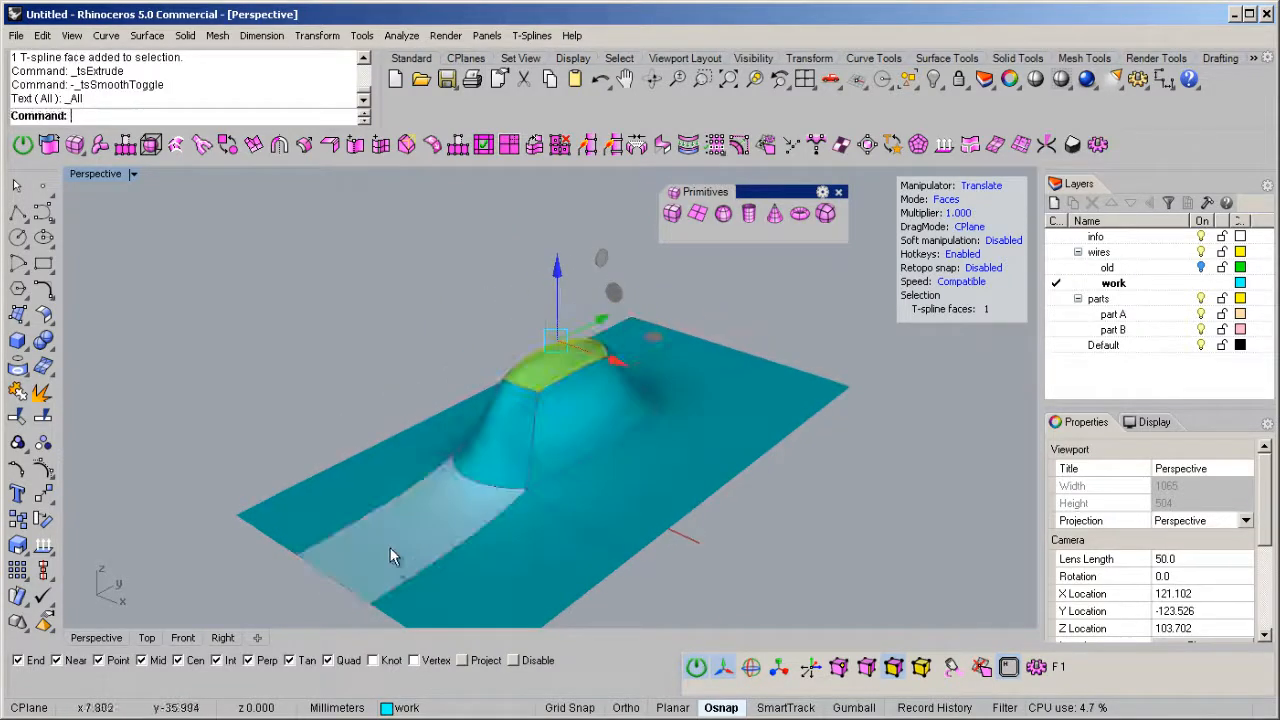
- Lower the raised central face slightly and check the smooth bump from several sides
right_click_drag(541, 512, 709, 466)
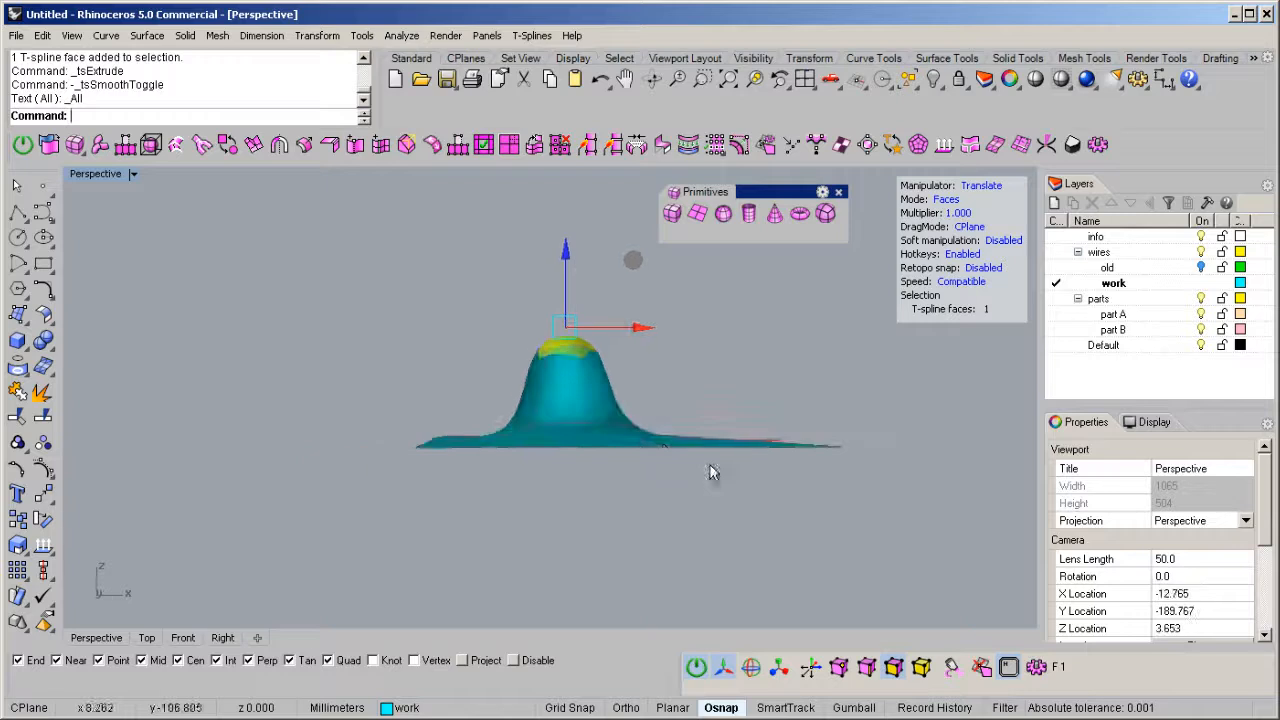
right_click_drag(570, 350, 445, 388)
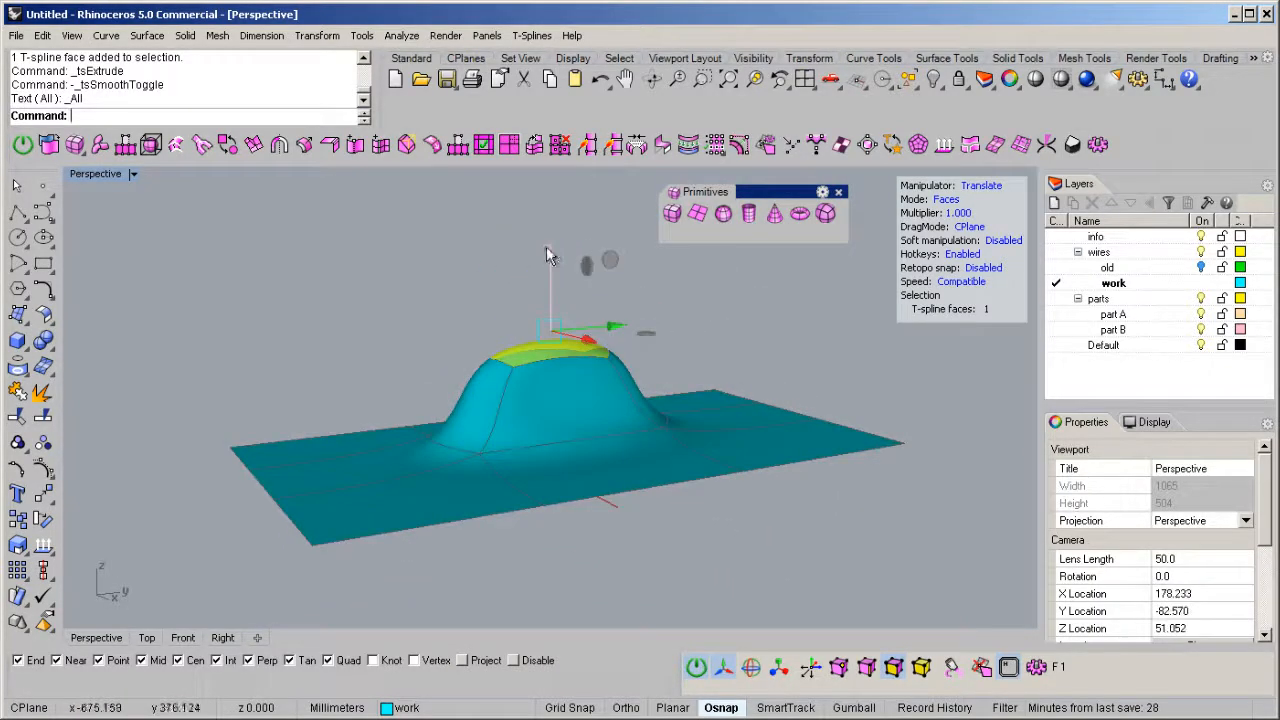
left_click_drag(555, 284, 585, 283)
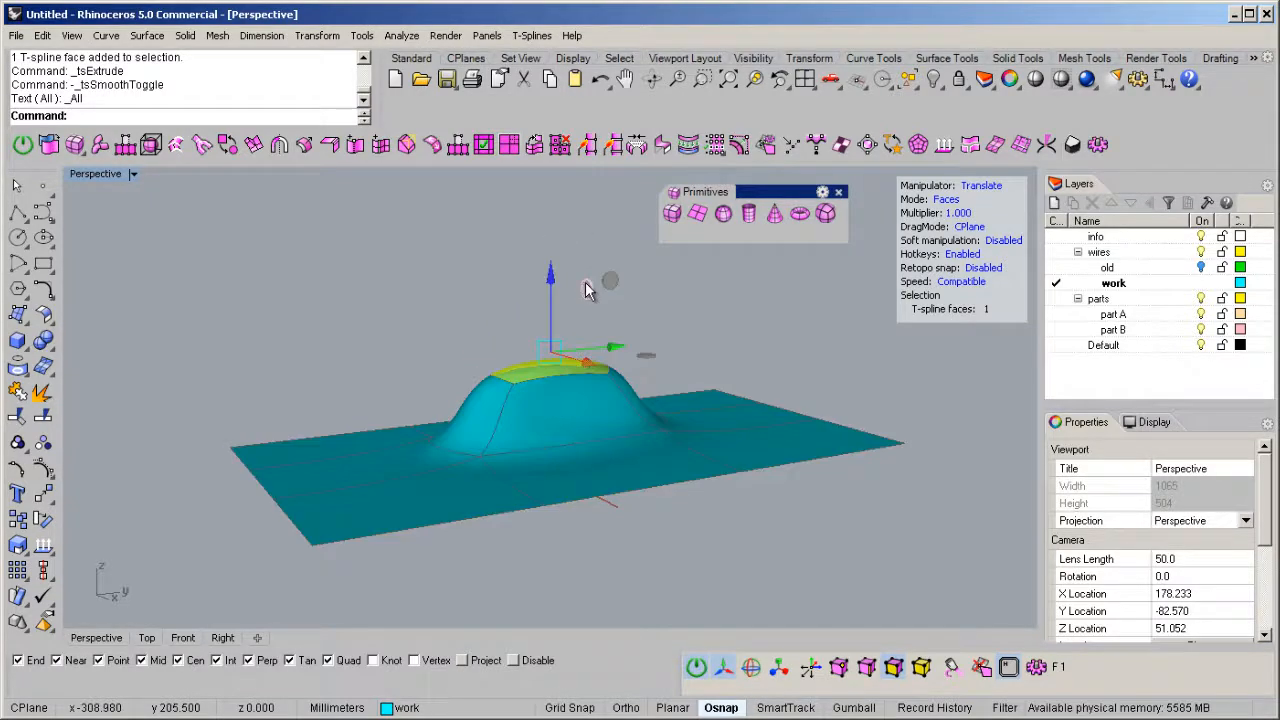
right_click_drag(399, 388, 412, 430)
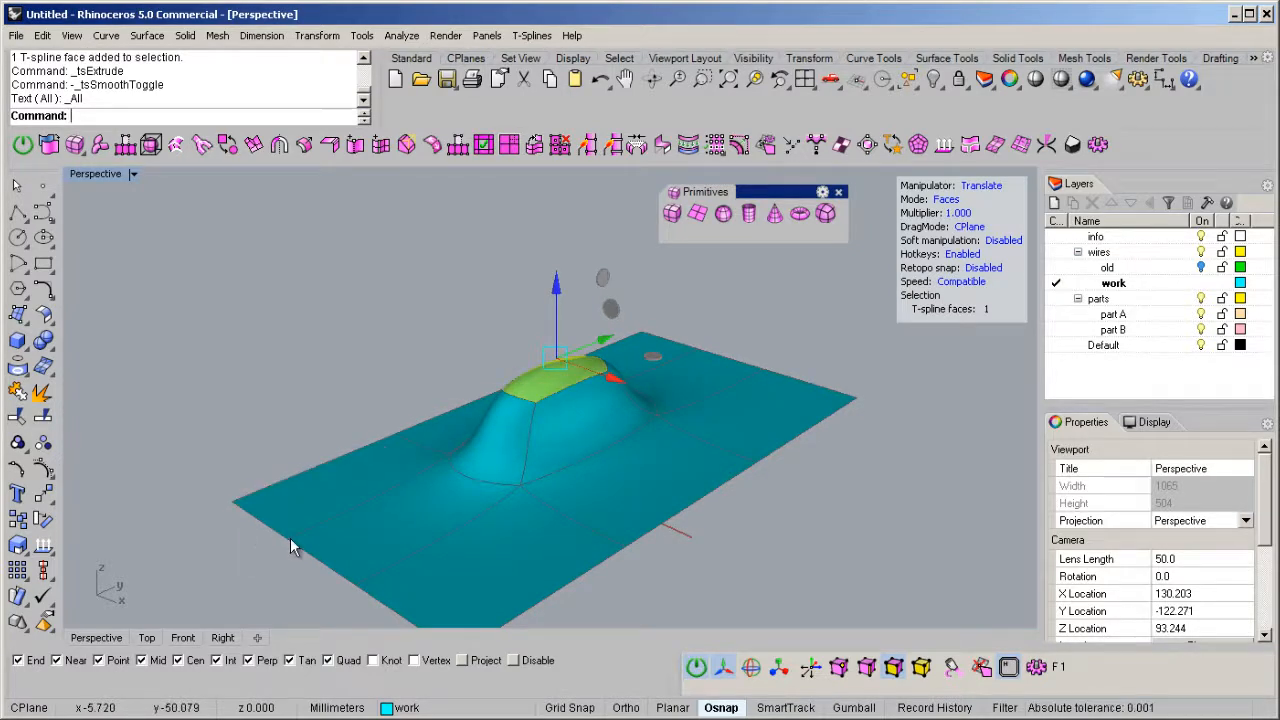
right_click_drag(466, 486, 515, 481)
right_click_drag(738, 423, 530, 328)
- Raise the top face in box mode and extrude it upward twice more to form a tall block
key("Tab")
left_click_drag(531, 262, 515, 220)
left_click(252, 147)
right_click_drag(520, 298, 525, 396, "shift")
right_click(522, 333)
left_click_drag(537, 316, 537, 235)
- Move the four middle vertices on one end of the block outward and switch the model to smooth mode
right_click_drag(492, 367, 347, 390)
key("a")
left_click_drag(367, 349, 479, 493)
left_click_drag(506, 429, 453, 434)
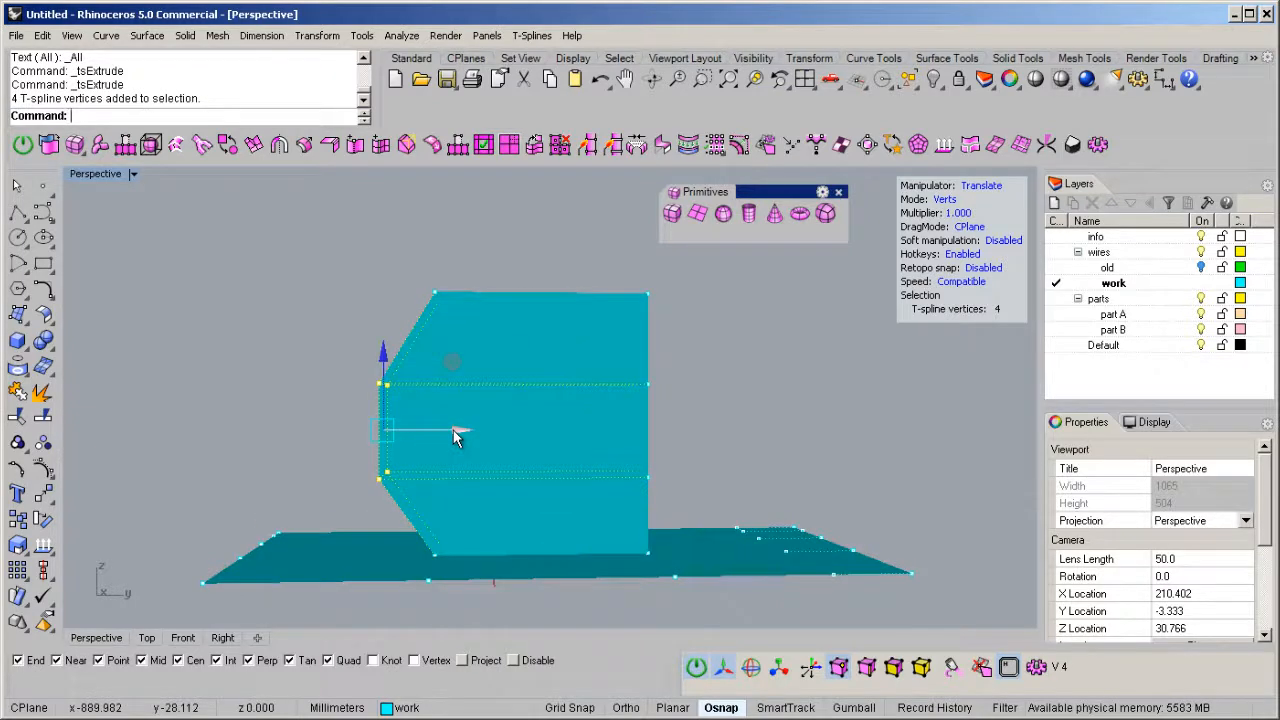
key("b")
right_click_drag(336, 436, 583, 461)
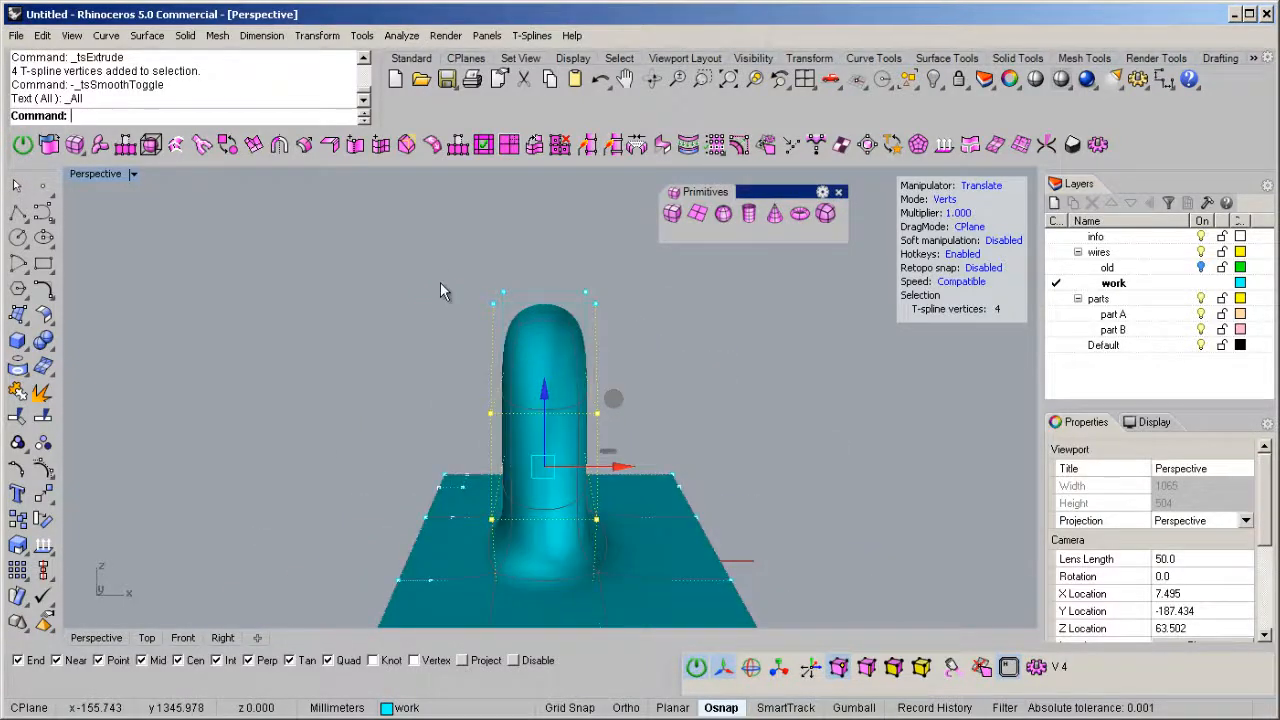
- Scale the block's four top vertices inward across its width, checking the taper in box mode
left_click(487, 273)
left_click_drag(684, 340, 684, 340)
mouse_move(586, 391)
right_mouse_down()
mouse_move(598, 398)
mouse_move(574, 349)
mouse_move(572, 406)
right_mouse_up()
key("r")
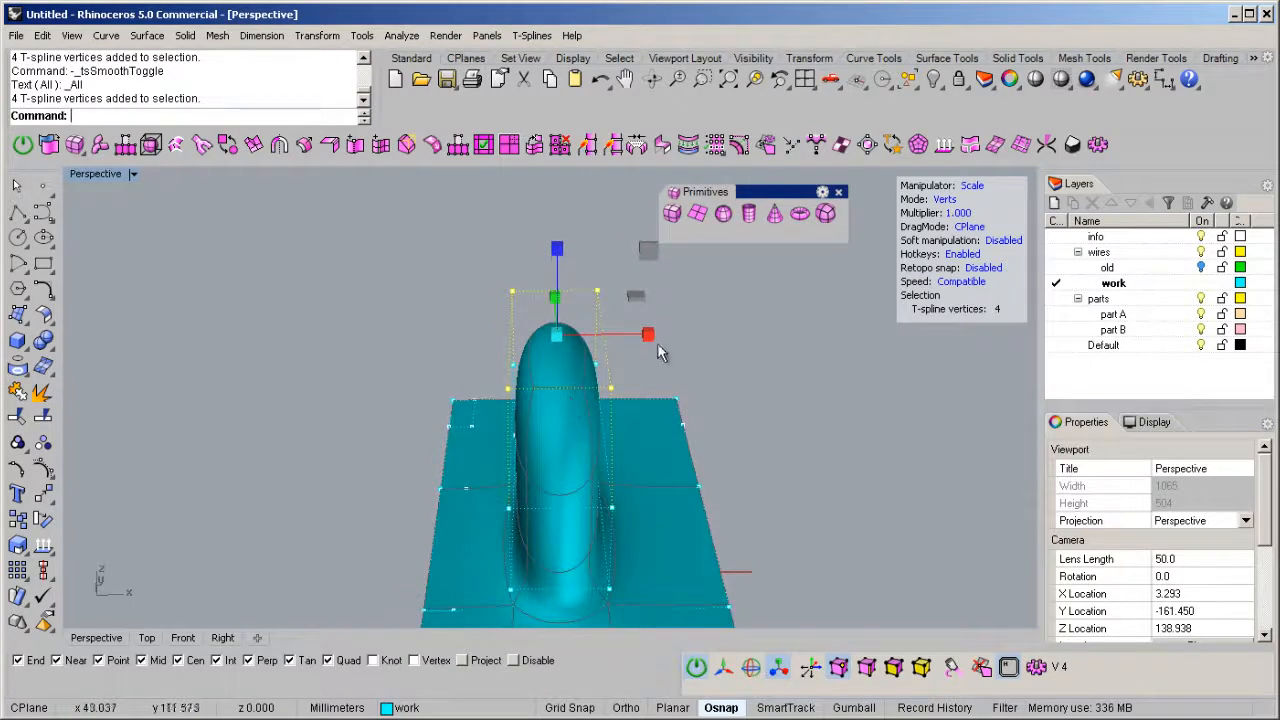
left_click_drag(649, 337, 630, 356)
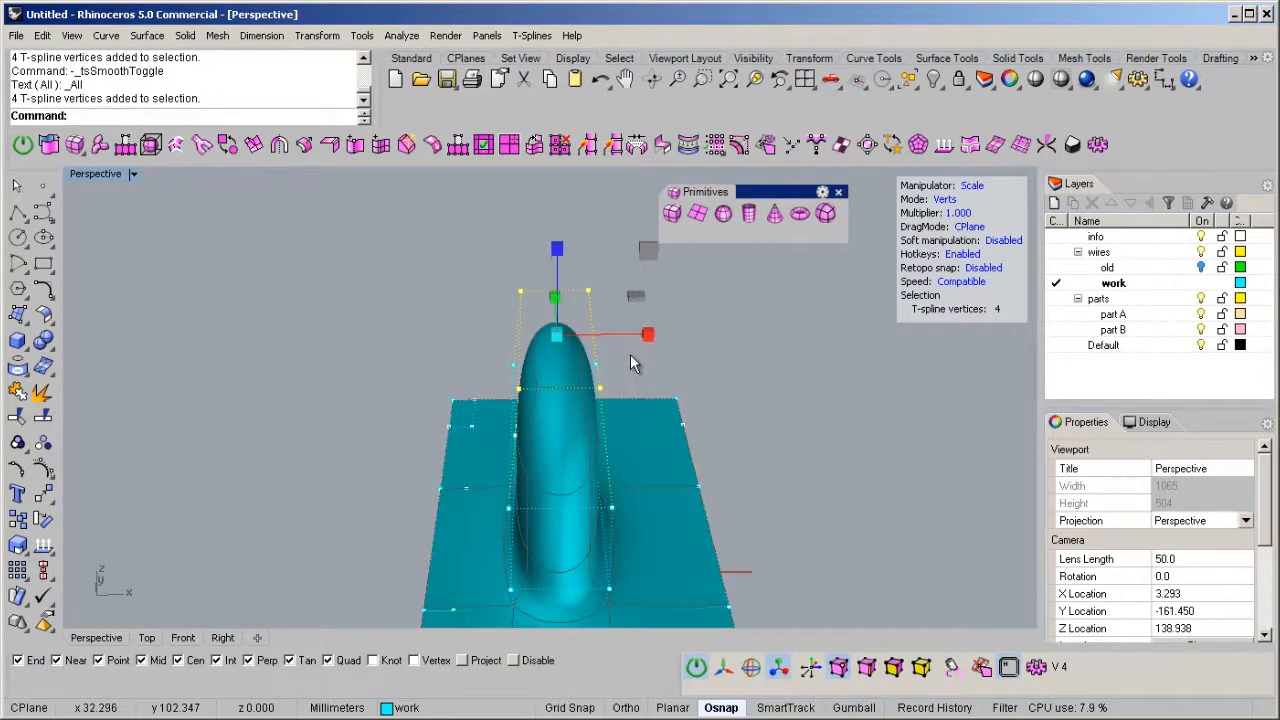
key("Tab")
right_click_drag(630, 362, 576, 416)
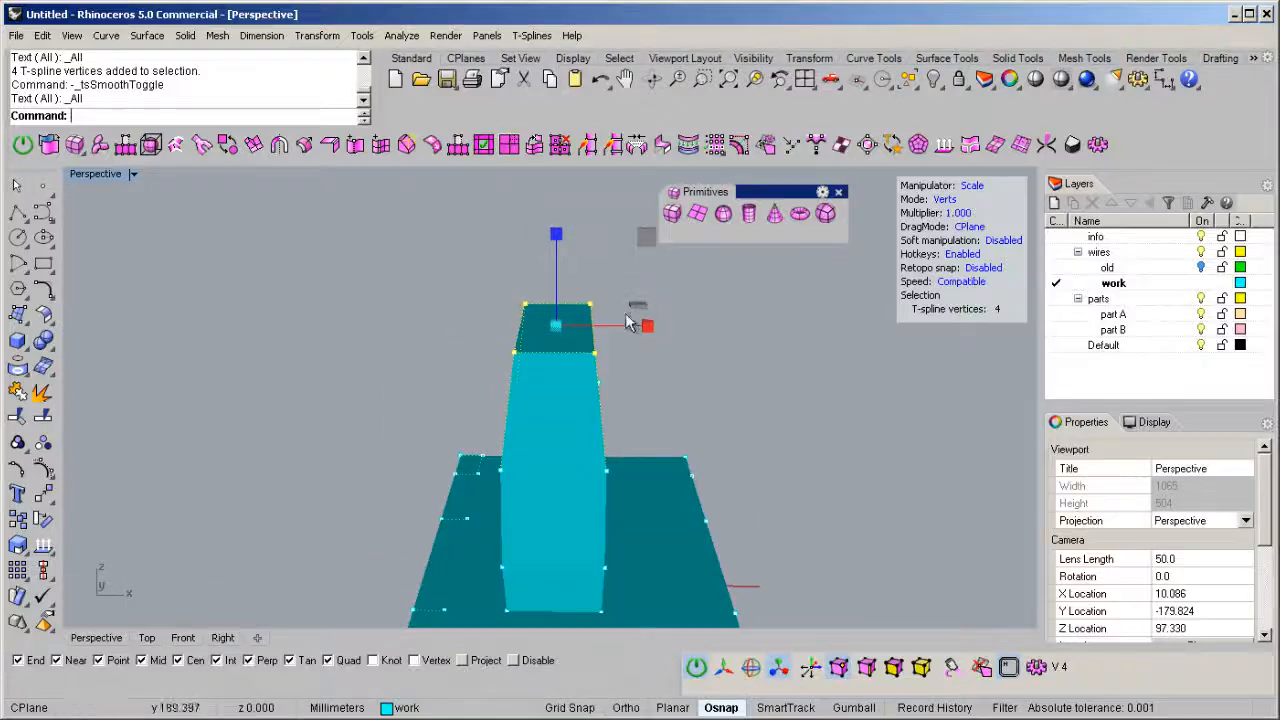
left_click_drag(649, 328, 590, 325)
- Compare the tapered block in smooth and box mode
right_click_drag(628, 477, 367, 446)
key("Tab")
key("Tab")
key("Escape")
right_click_drag(589, 485, 553, 434)
left_click(553, 434)
- Move the row of five plane vertices at one end of the block's base outward along the plane
right_click_drag(335, 430, 519, 450)
scroll(535, 472, "up", 5)
key("a")
left_click_drag(473, 486, 549, 407)
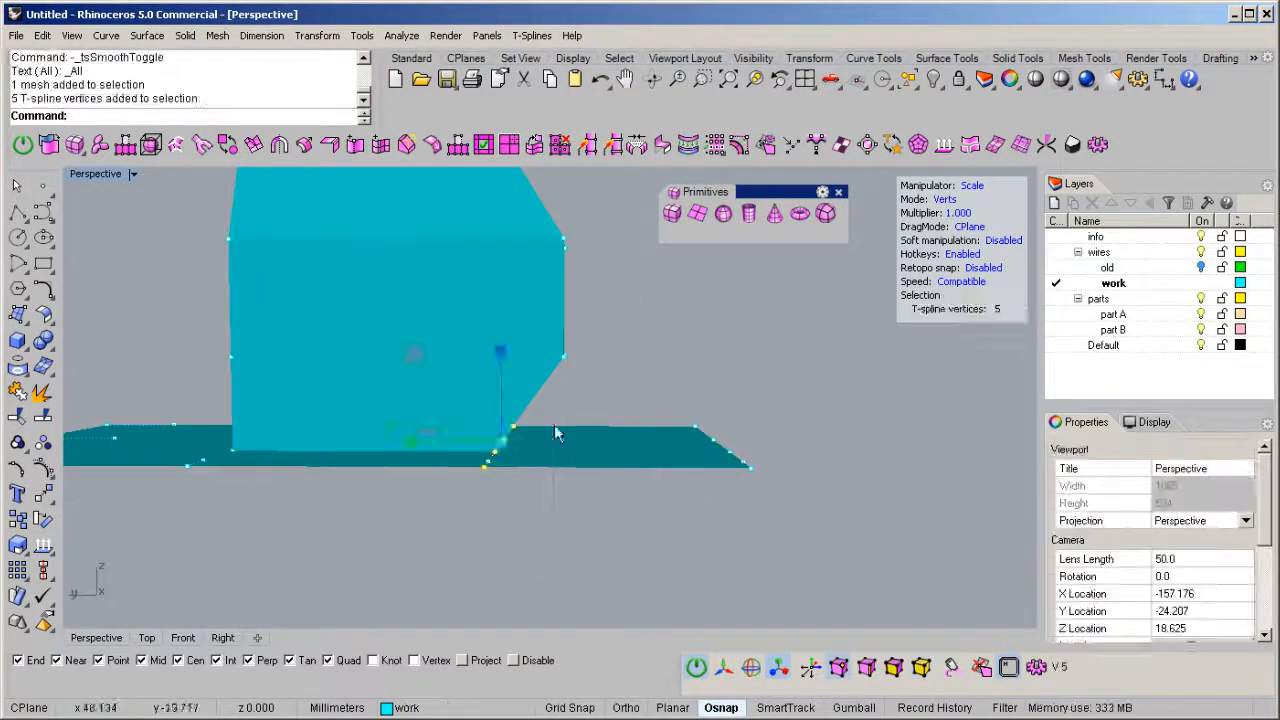
left_click_drag(428, 455, 529, 443)
right_click_drag(529, 443, 482, 461)
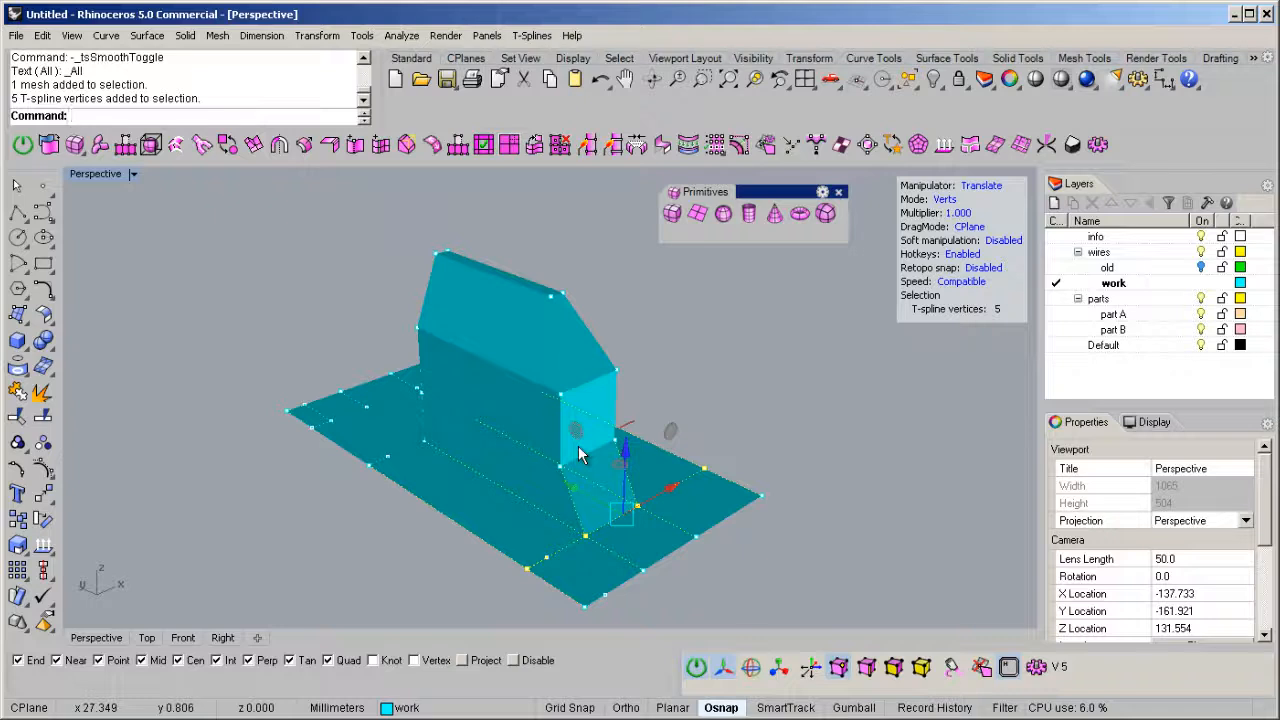
- Extrude the upper and middle faces on one long side of the block outward together
key("d")
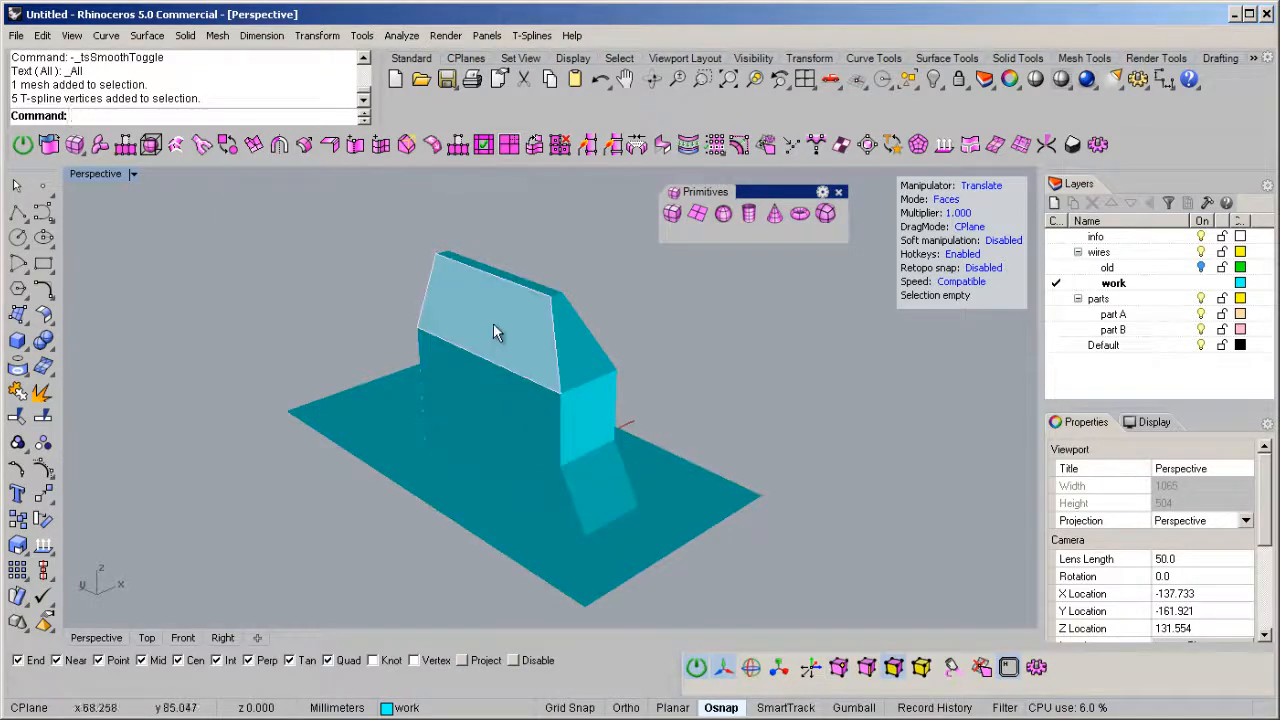
left_click(493, 327)
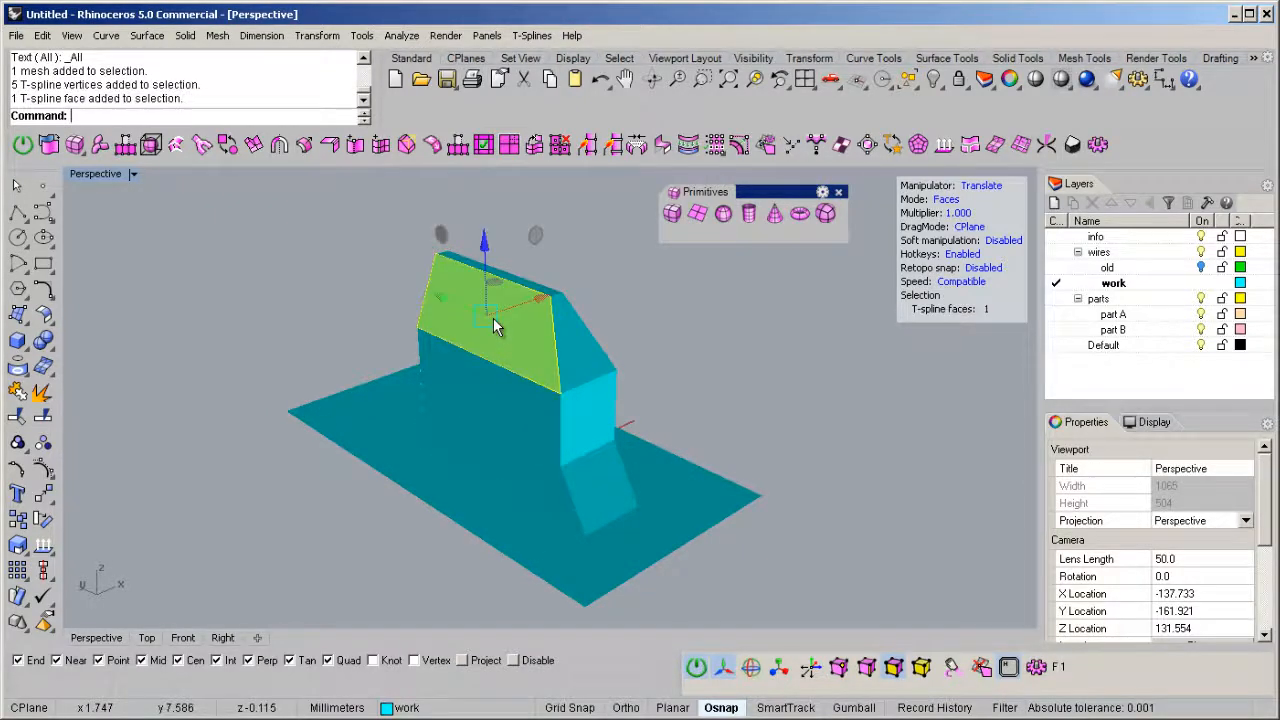
left_click(514, 400, "shift")
right_click_drag(741, 430, 482, 405)
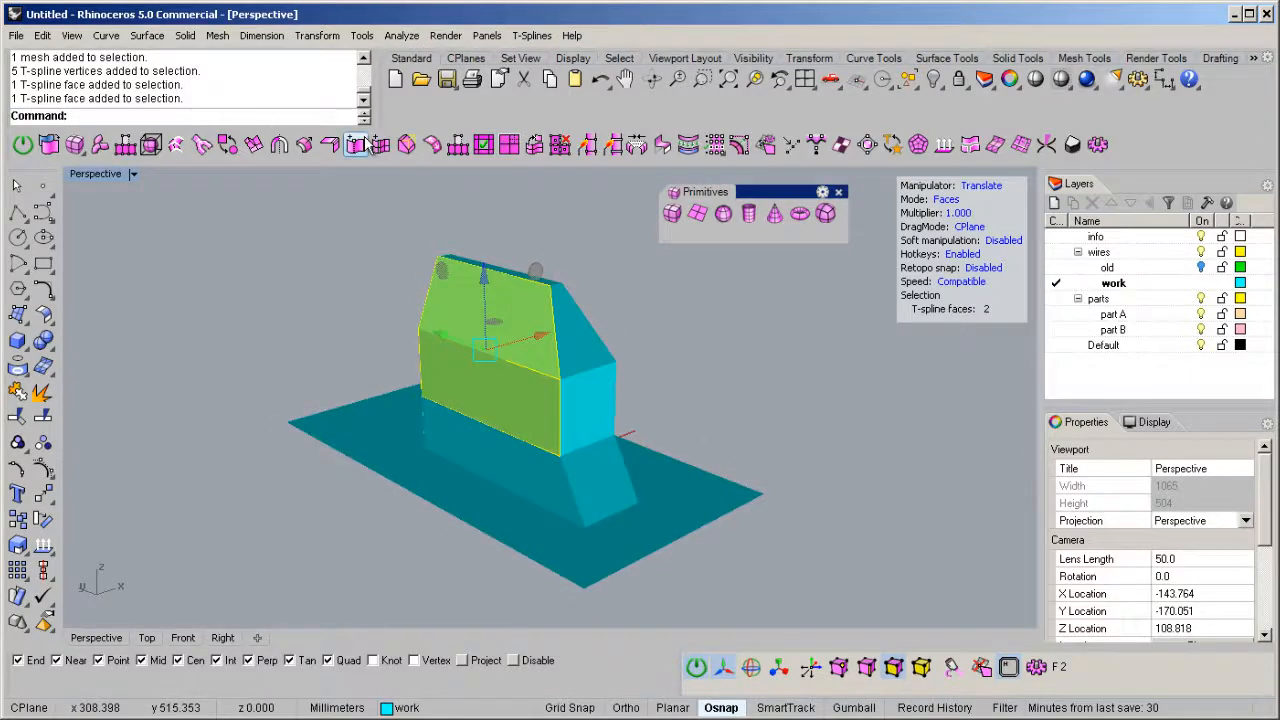
left_click(253, 145)
right_click_drag(705, 318, 563, 337)
left_click_drag(559, 337, 518, 348)
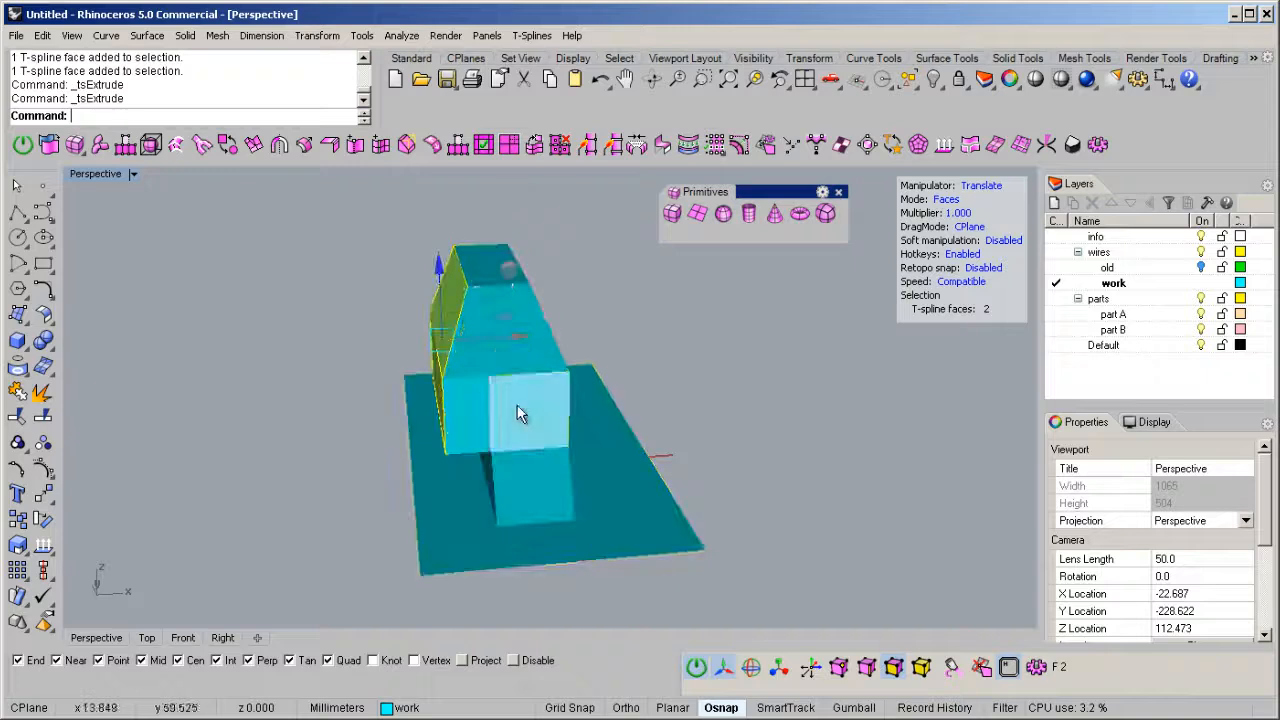
- Switch the model to smooth mode, deselect everything and inspect the resulting form
scroll(455, 300, "up", 5)
right_click_drag(462, 417, 608, 455)
key("Tab")
left_click(298, 320)
right_click_drag(298, 320, 449, 371)
right_click_drag(565, 406, 386, 430)
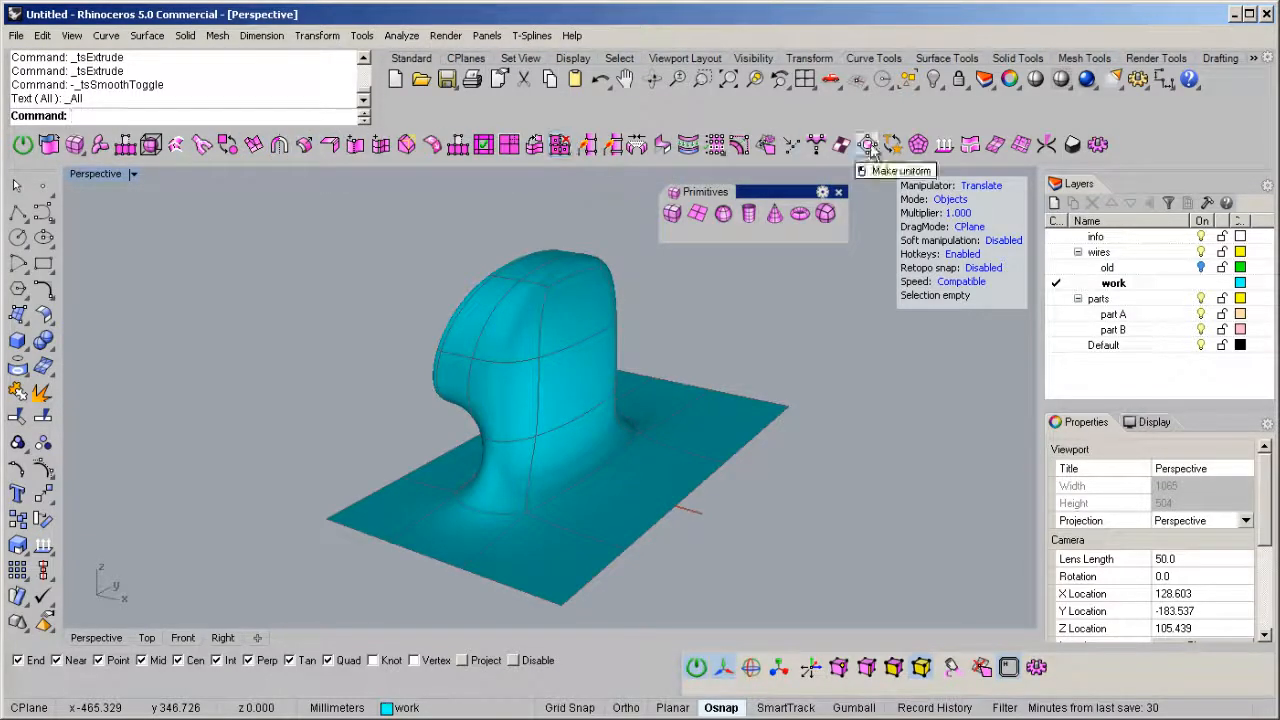
mouse_move(543, 467)
right_mouse_down()
mouse_move(529, 474)
mouse_move(526, 457)
right_mouse_up()
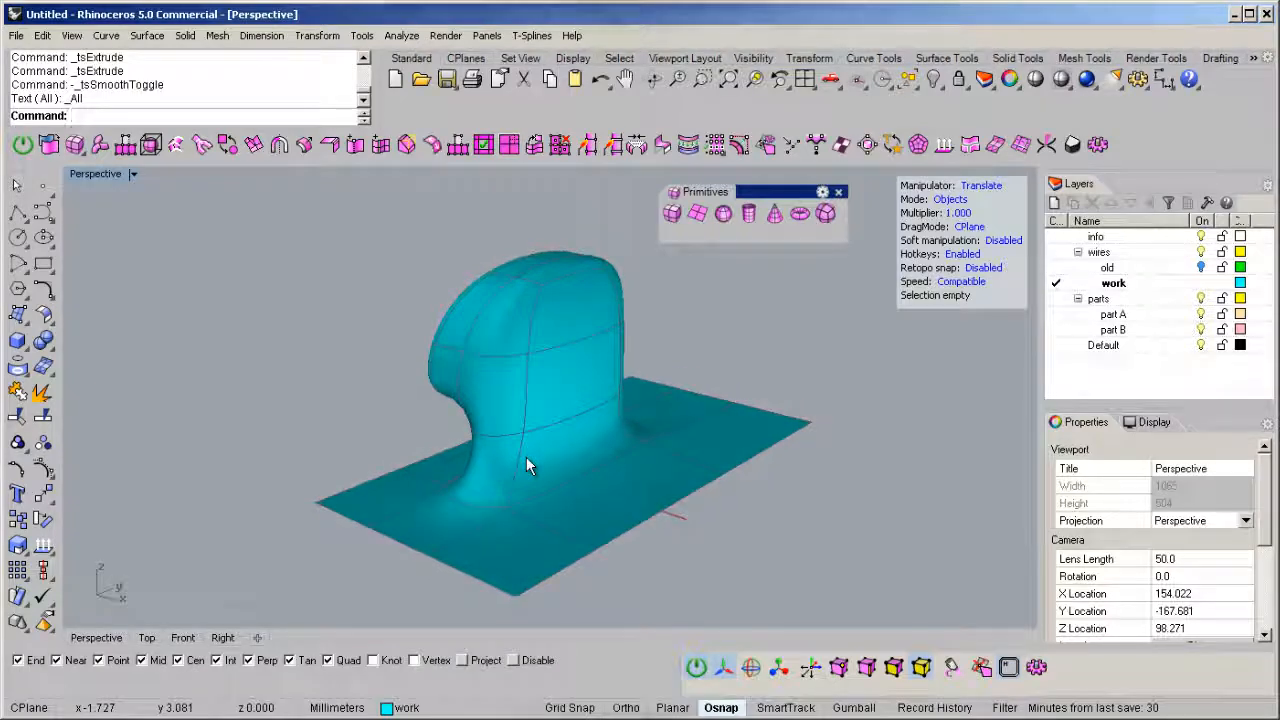